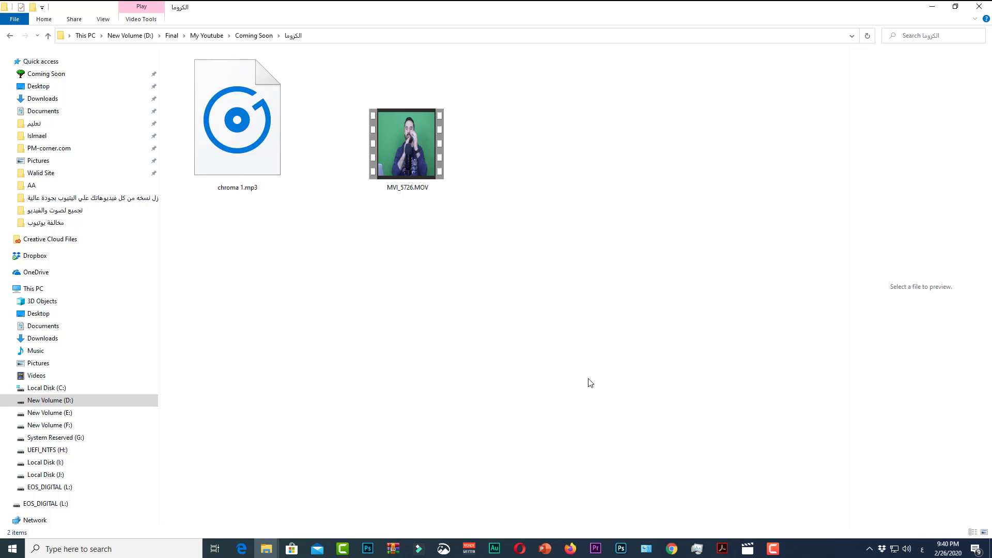
Step: Switch to Premiere Pro and start a new project named "ازالة الخلفية الخضراء باحتراف"
left_click(595, 549)
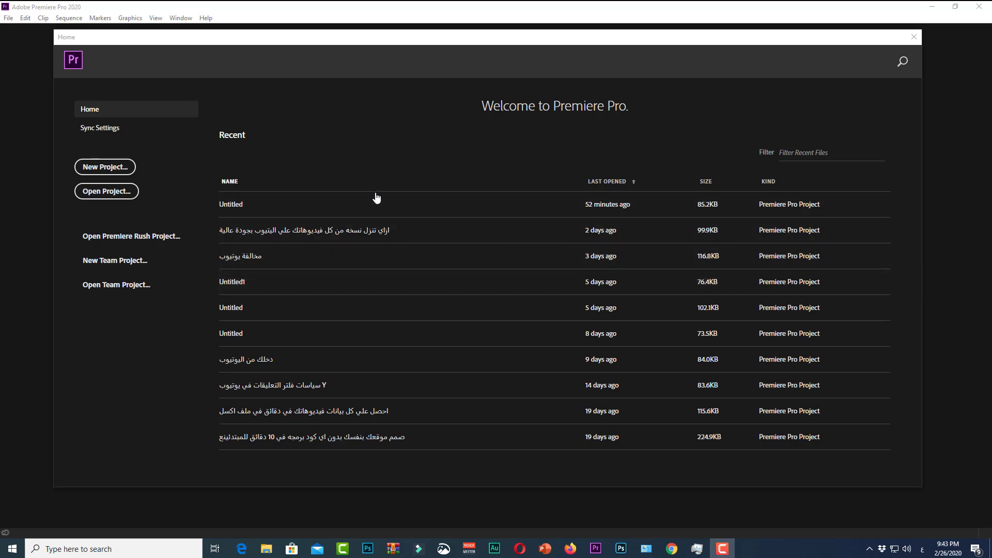
left_click(98, 165)
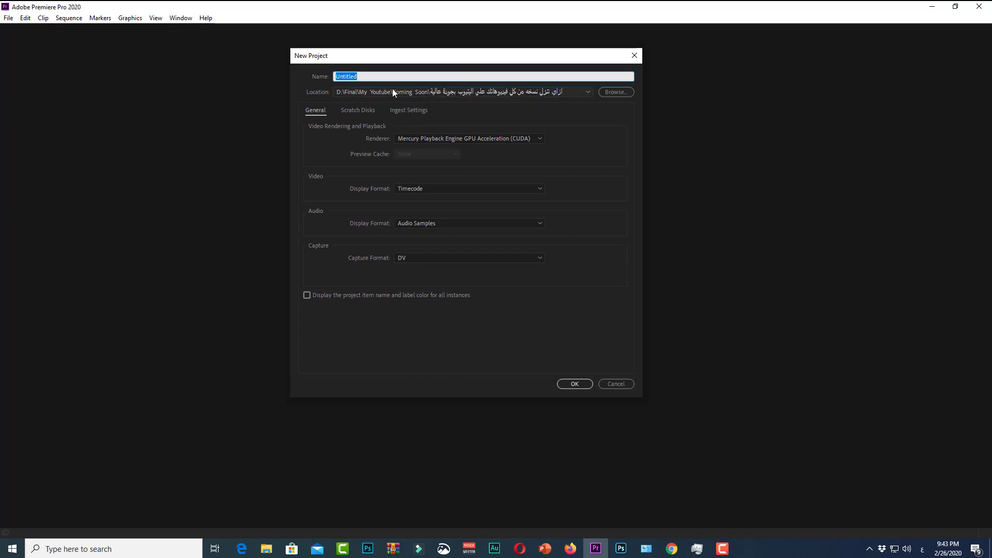
left_click(367, 76)
left_click_drag(367, 76, 214, 76)
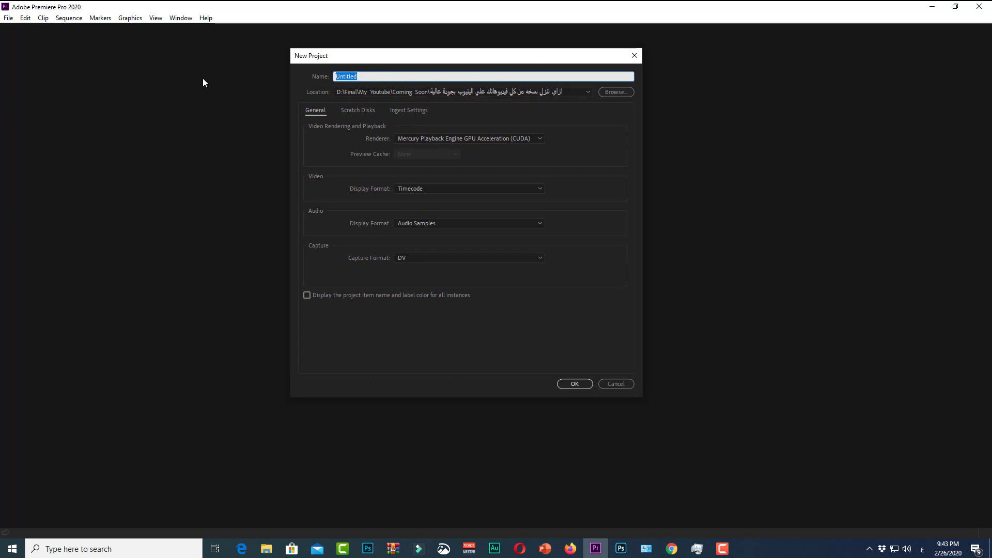
type("ازالة الخلفية الخضراء باحتراف")
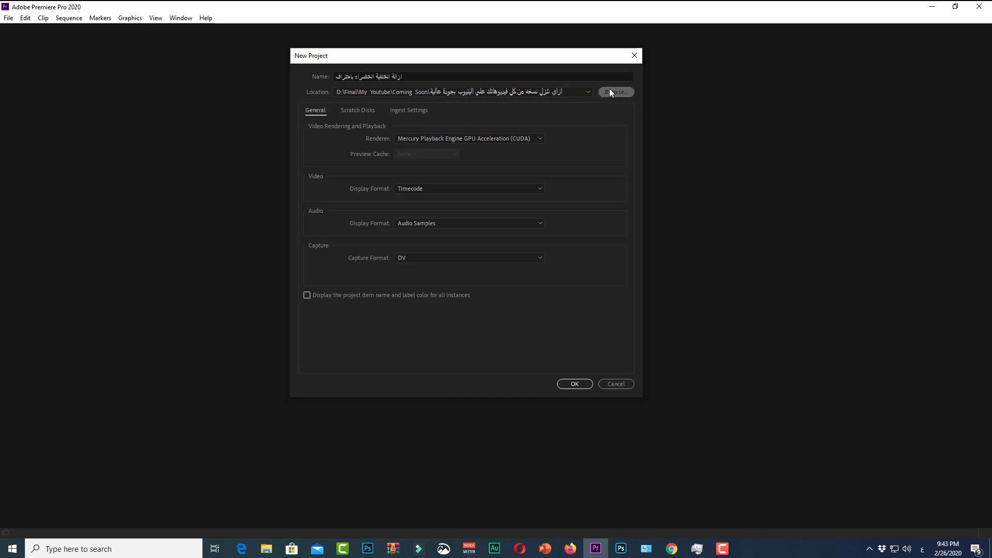
Step: Set the project location to the الكروما folder inside Coming Soon and create the project
left_click(615, 92)
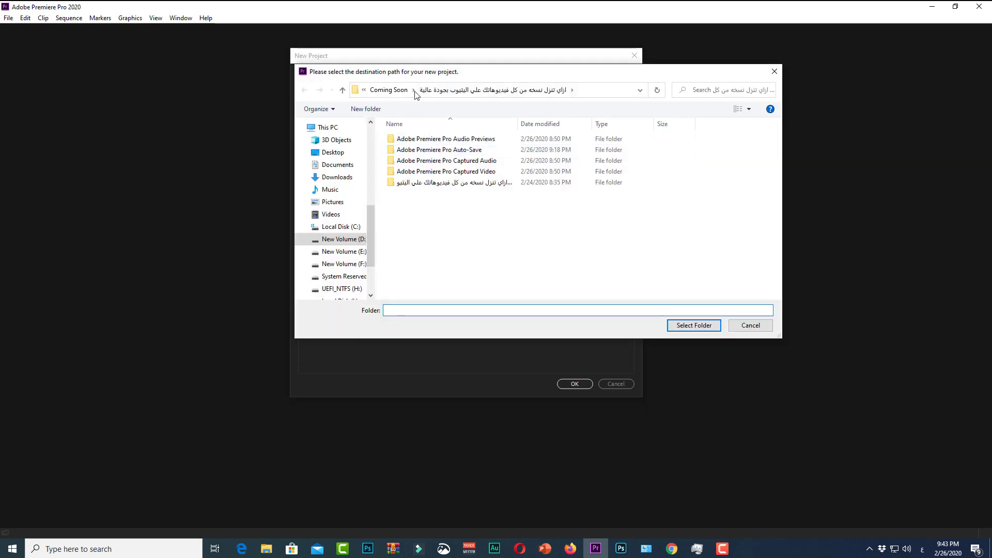
left_click(400, 92)
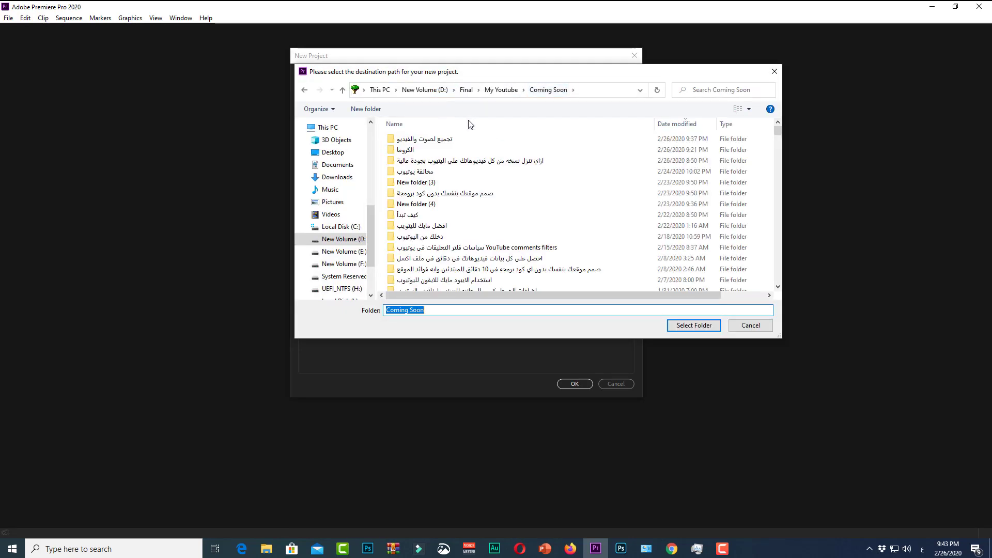
double_click(408, 151)
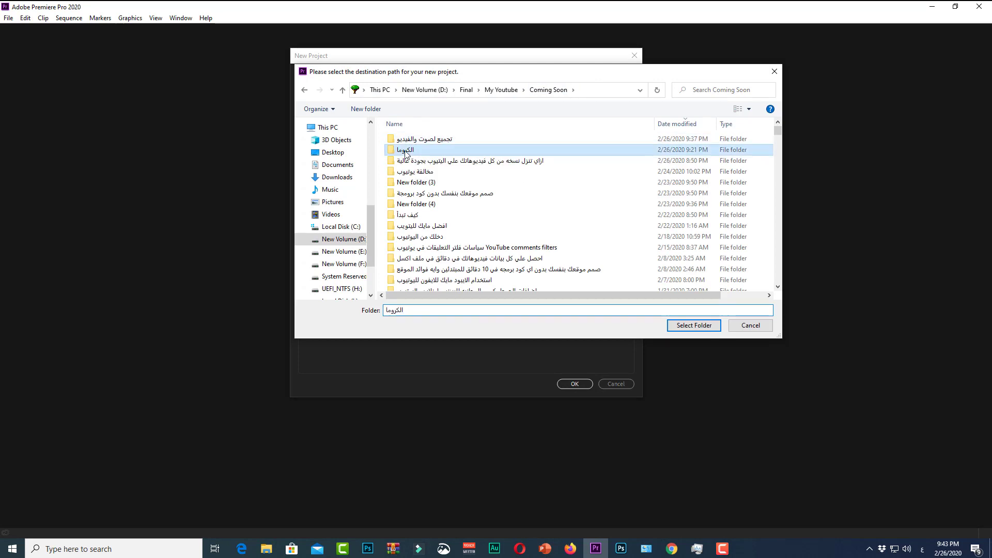
left_click(685, 326)
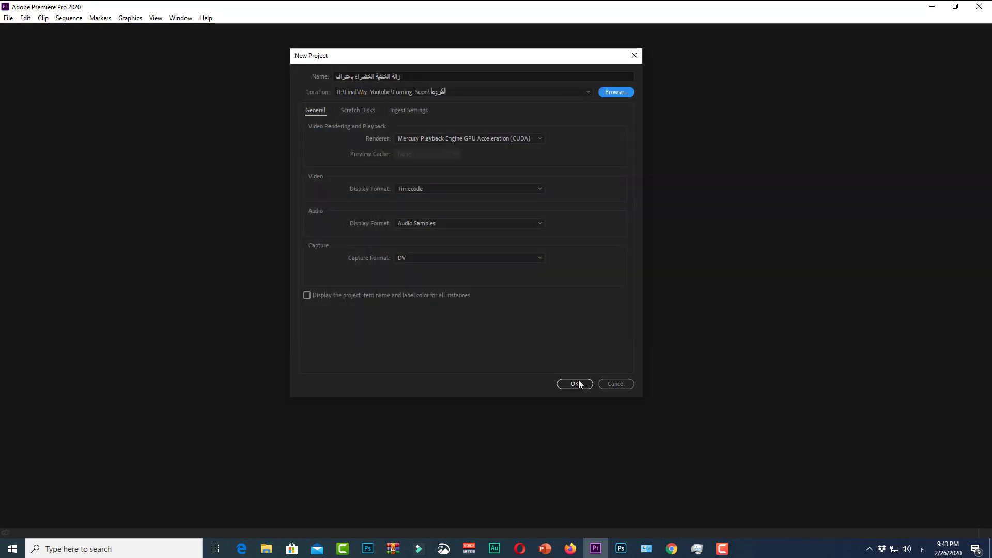
left_click(576, 383)
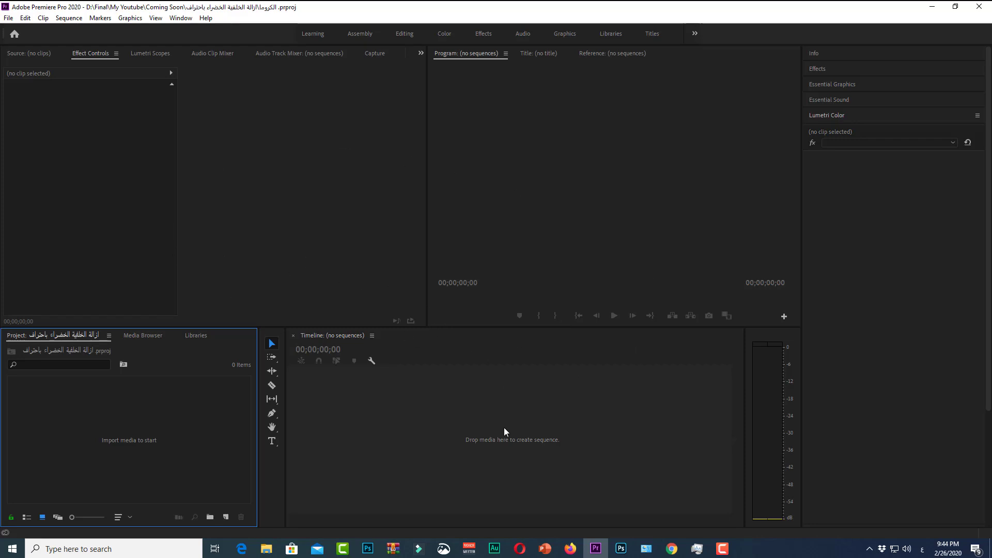
left_click(469, 436)
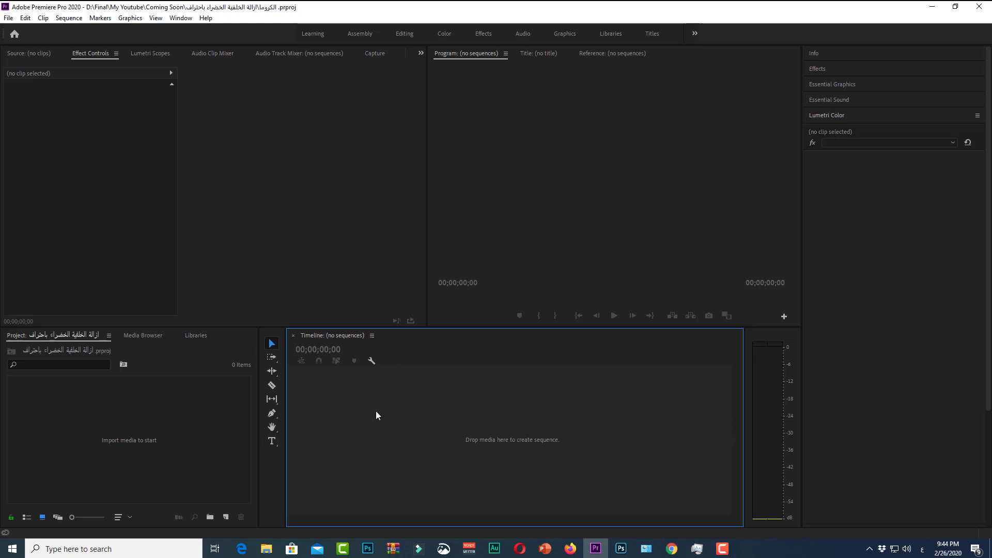
left_click(129, 437)
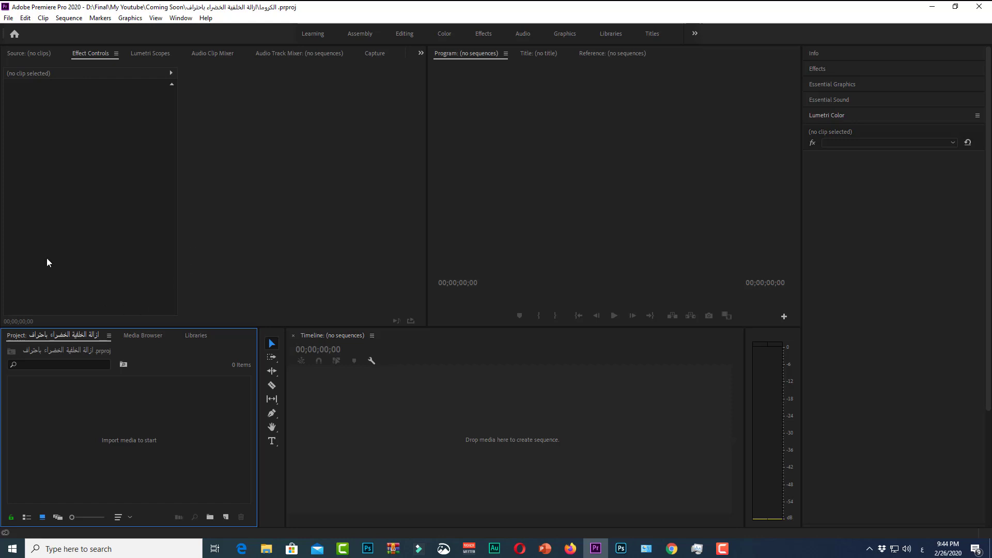
left_click(398, 431)
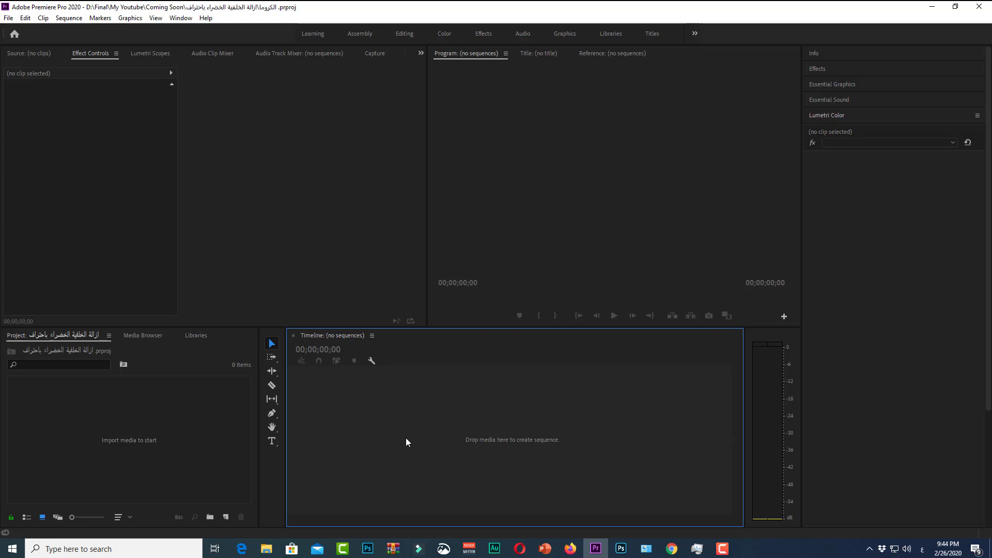
Step: Bring MVI_5726.MOV and chroma 1.mp3 from the الكروما folder in File Explorer into the empty Premiere Pro timeline
left_click(266, 548)
left_click(204, 478)
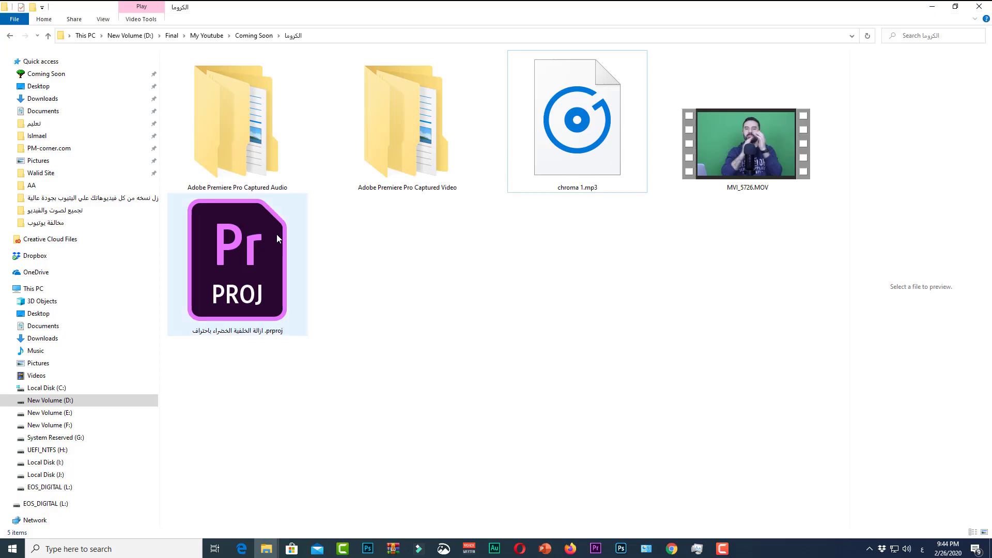
left_click_drag(715, 170, 427, 454)
left_click(628, 162, "ctrl")
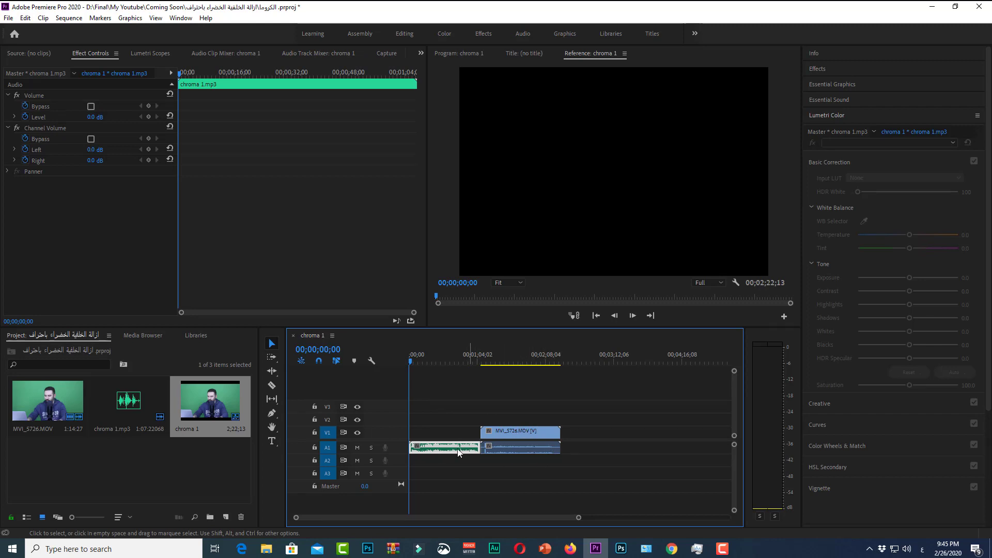
Step: Move the chroma 1.mp3 clip to track A2 beneath MVI_5726.MOV and shift it roughly toward the camera audio's first peak
left_click_drag(443, 448, 516, 464)
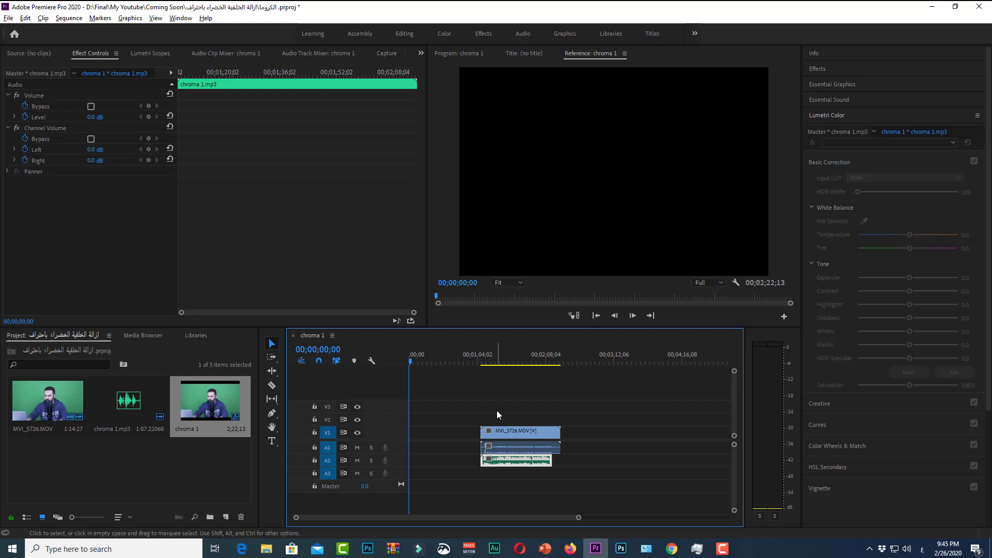
scroll(497, 413, "up", 5, "alt")
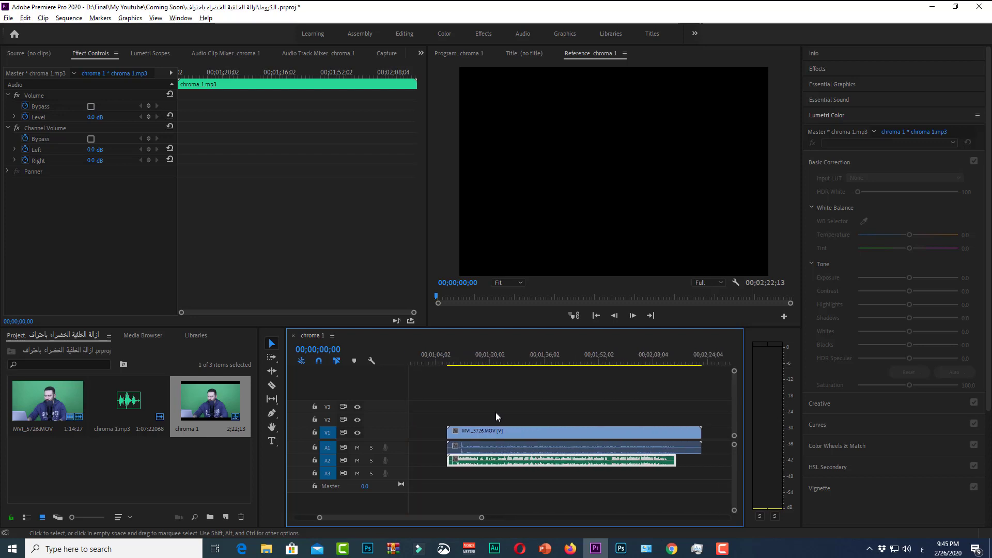
scroll(495, 412, "up", 5, "alt")
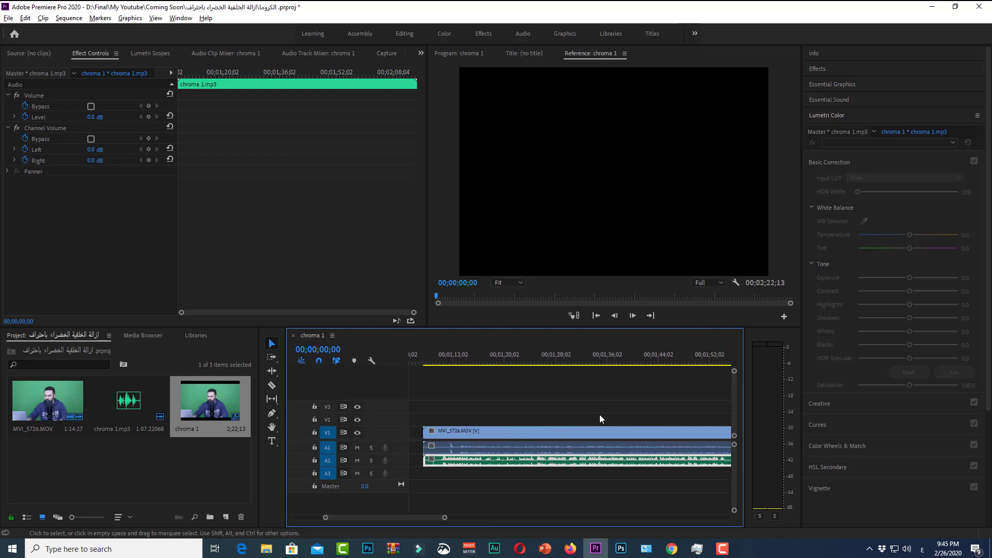
scroll(430, 464, "up", 4, "alt")
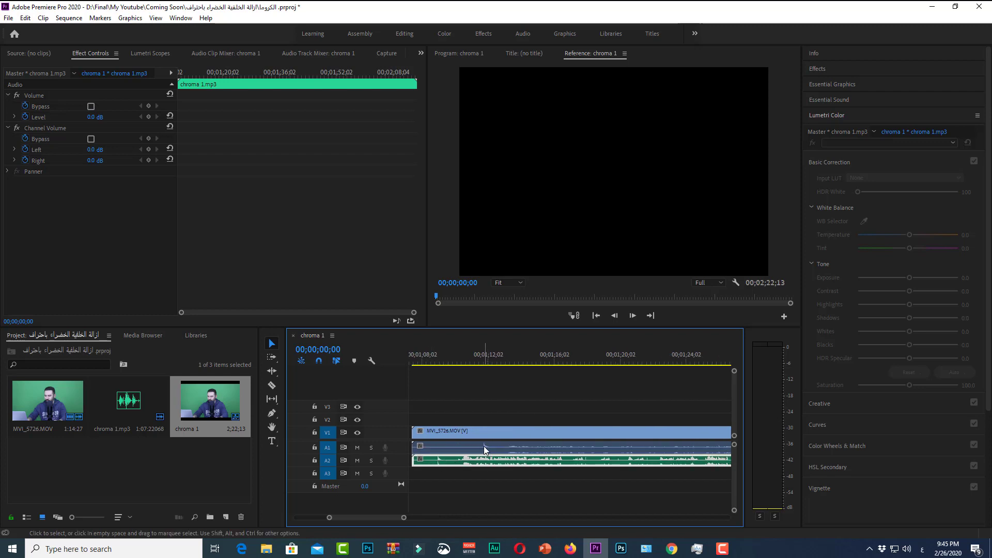
mouse_move(487, 463)
left_mouse_down()
mouse_move(509, 461)
mouse_move(501, 461)
left_mouse_up()
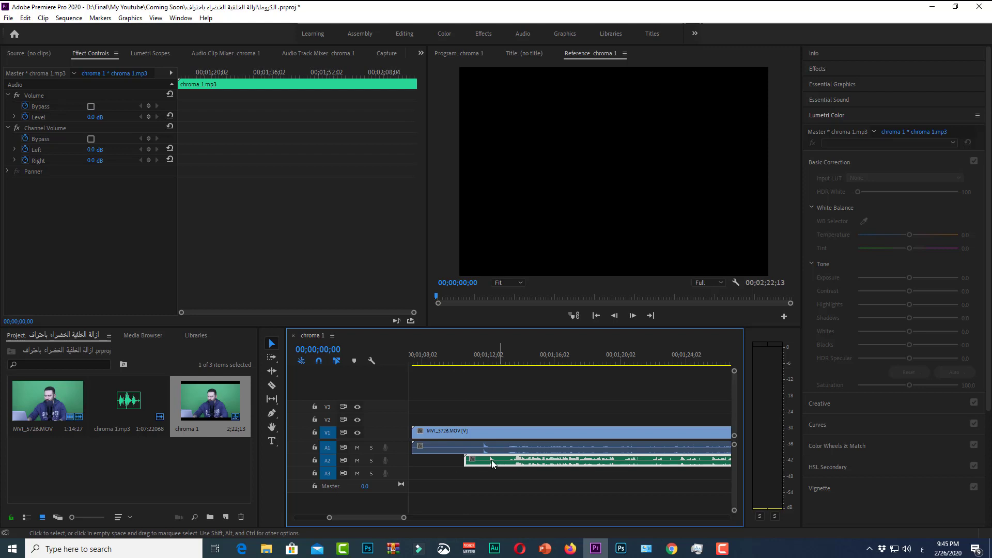
Step: Fine-align the chroma 1.mp3 clip on A2 so its first waveform peak matches the camera audio's peak on A1
scroll(492, 457, "up", 2, "alt")
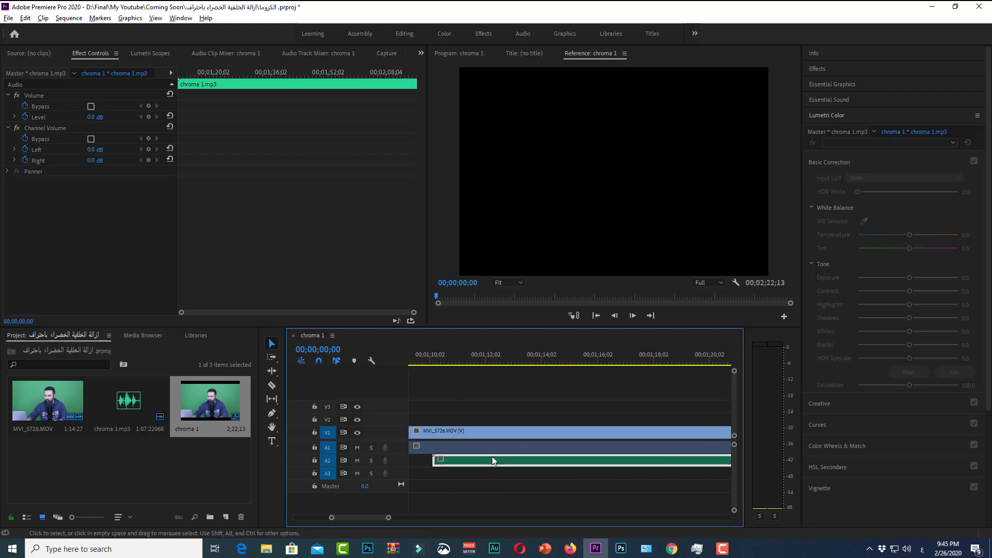
scroll(490, 459, "up", 1, "alt")
mouse_move(486, 463)
left_mouse_down()
mouse_move(501, 461)
mouse_move(484, 458)
left_mouse_up()
scroll(487, 460, "up", 1)
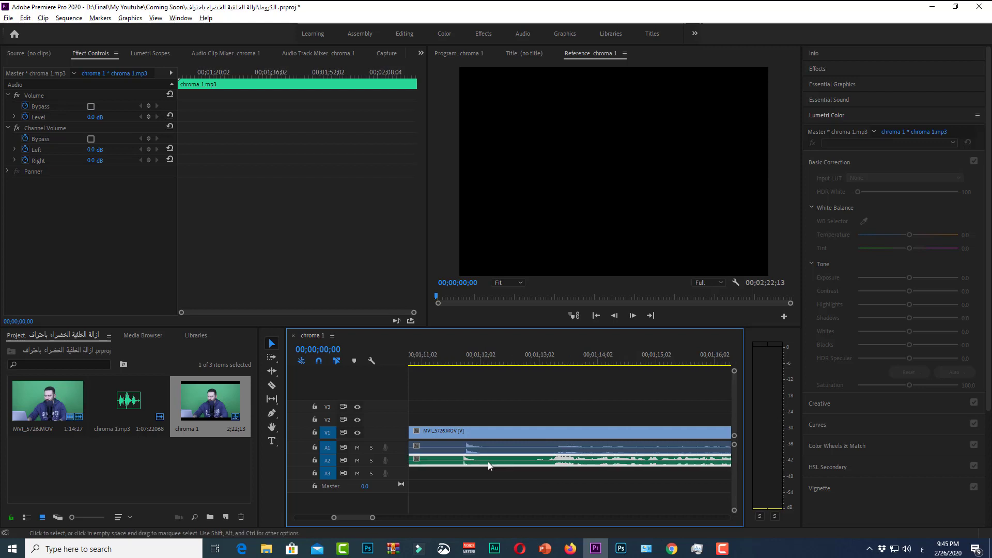
scroll(482, 462, "up", 2)
left_click_drag(470, 461, 467, 458)
scroll(450, 458, "up", 3)
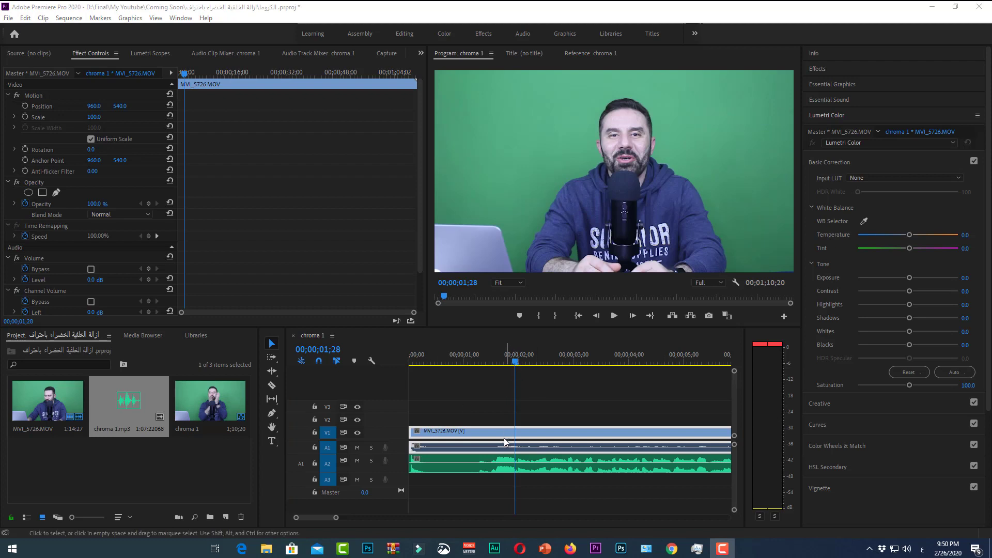
left_click_drag(504, 364, 528, 371)
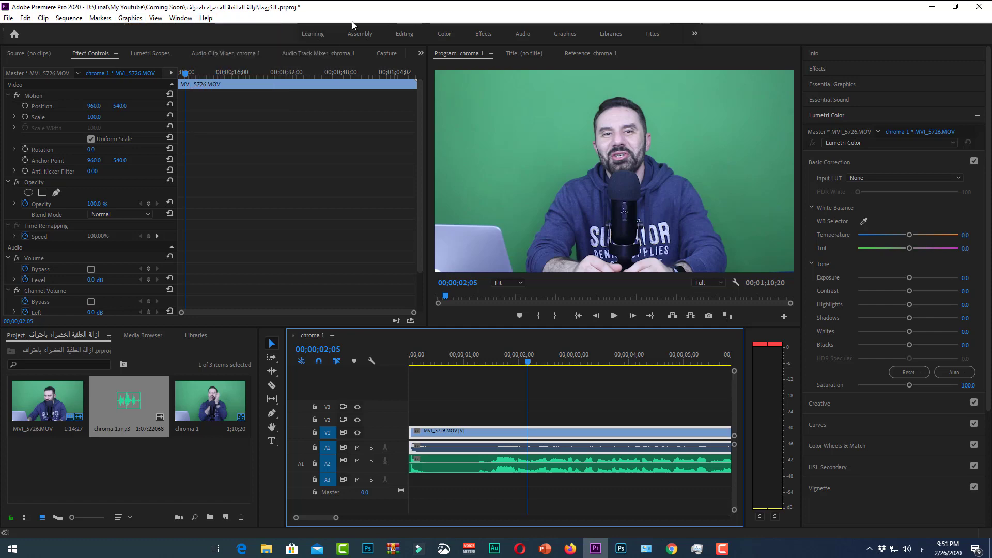
left_click(181, 17)
mouse_move(210, 32)
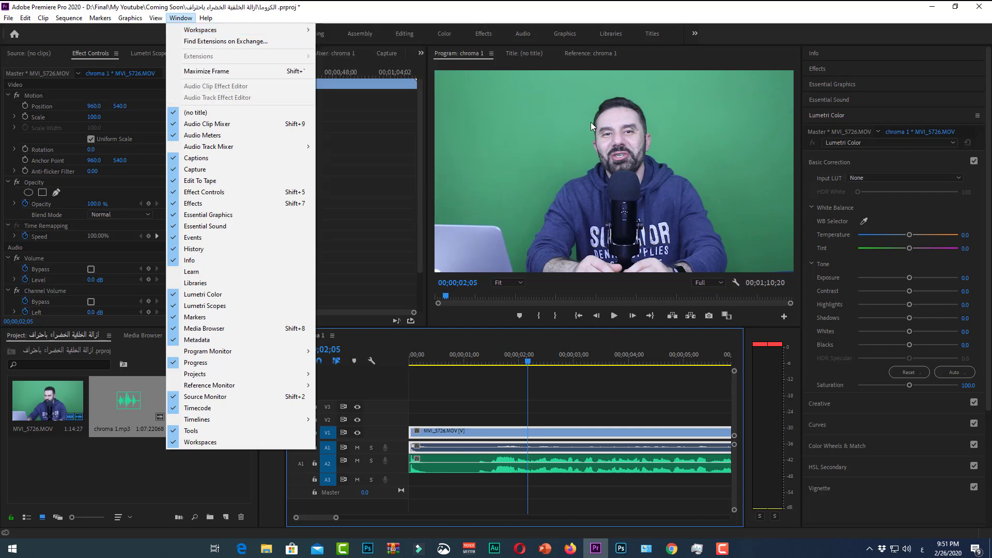
left_click(568, 14)
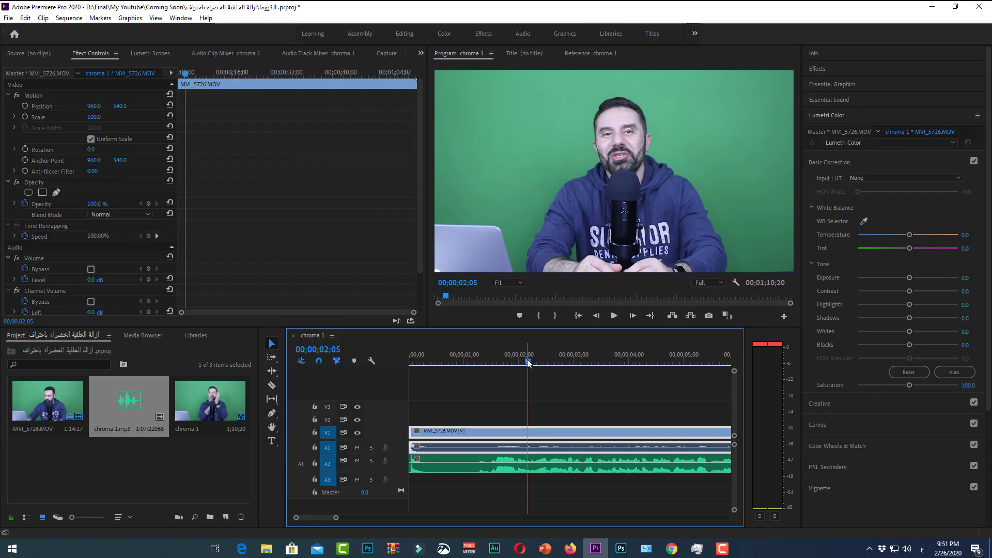
Step: Move the playhead to 00;00;01;26 and search the effects for "ultra"
left_click_drag(527, 362, 512, 364)
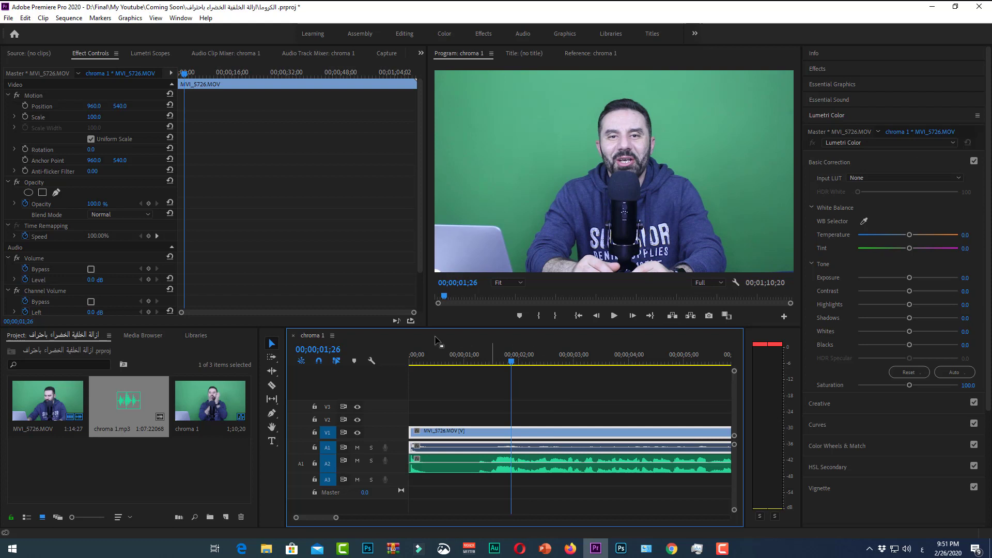
left_click(826, 69)
left_click(822, 83)
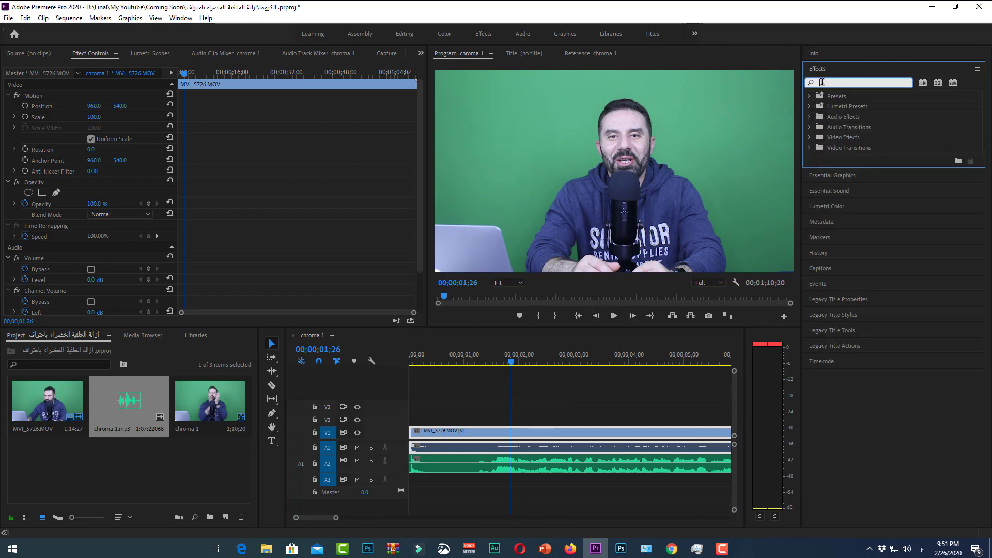
type("ultra")
Step: Try the Ultra Key Preset on the MVI_5726.MOV clip with the green background sampled as key color, and undo it
left_click(849, 107)
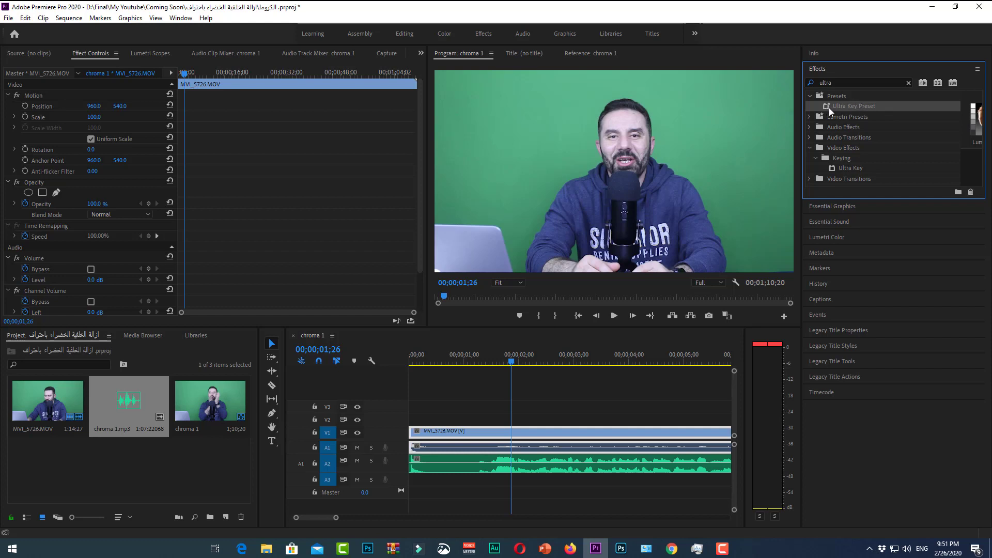
left_click_drag(827, 105, 481, 434)
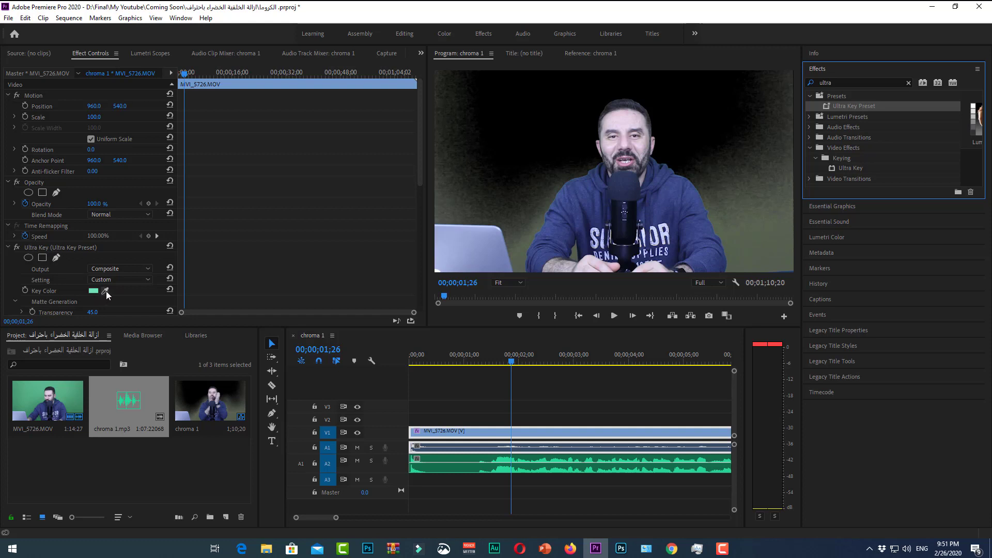
left_click_drag(106, 290, 523, 261)
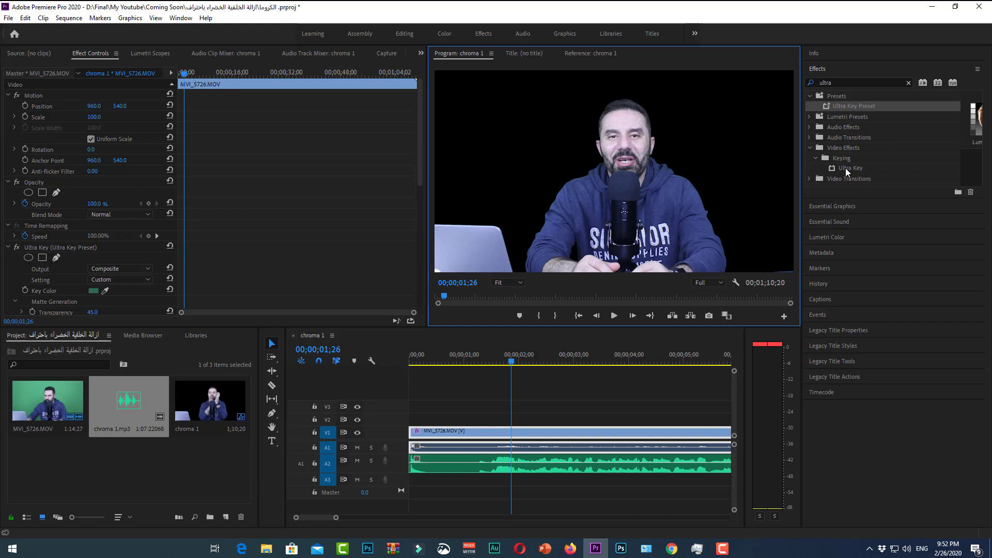
left_click(574, 389)
key("ctrl+z")
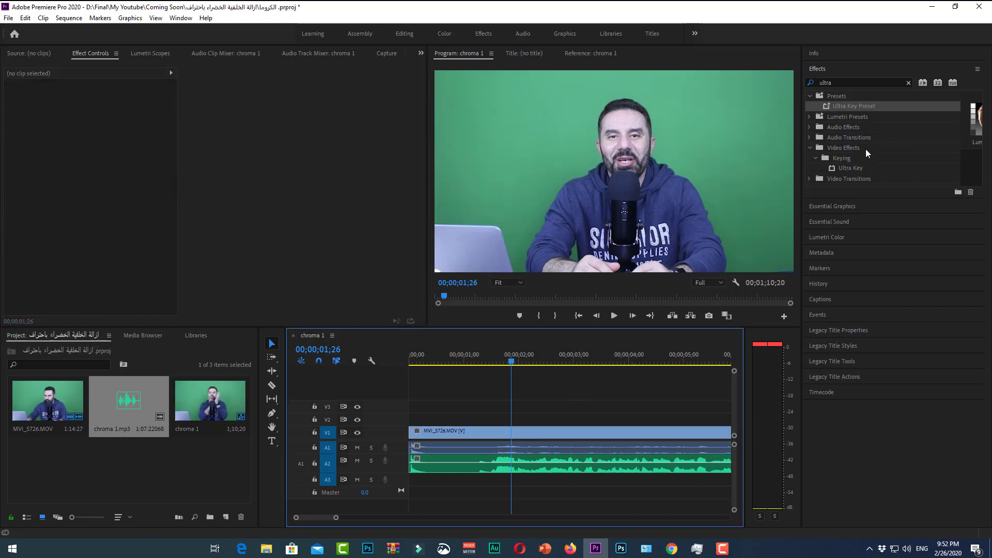
Step: Select the Ultra Key effect in the Keying category of Video Effects
left_click(847, 159)
left_click(846, 169)
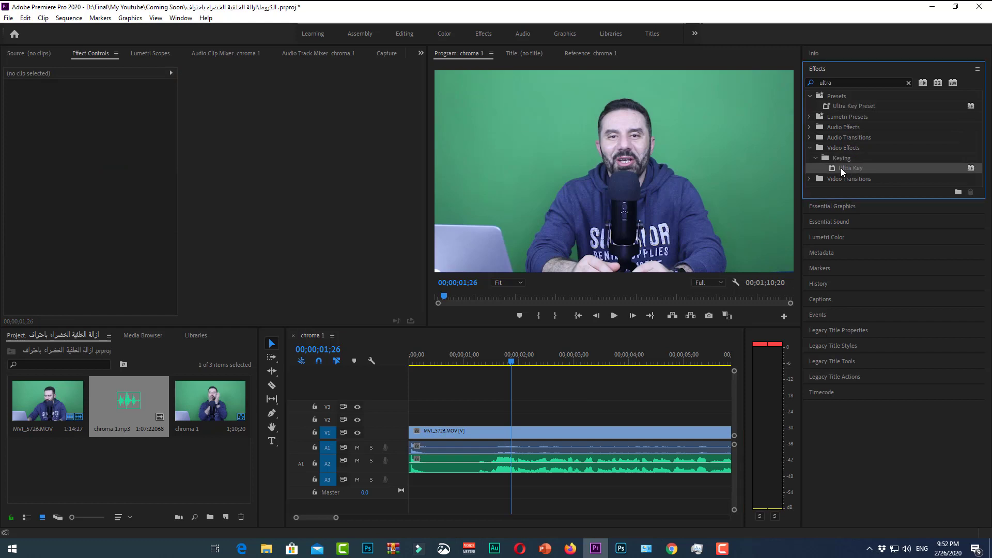
Step: In File Explorer, find the wooden texture image 1552565632.jpg in the Coming Soon subfolder مخالفة يوتيوب and place it at the start of V2
left_click(266, 548)
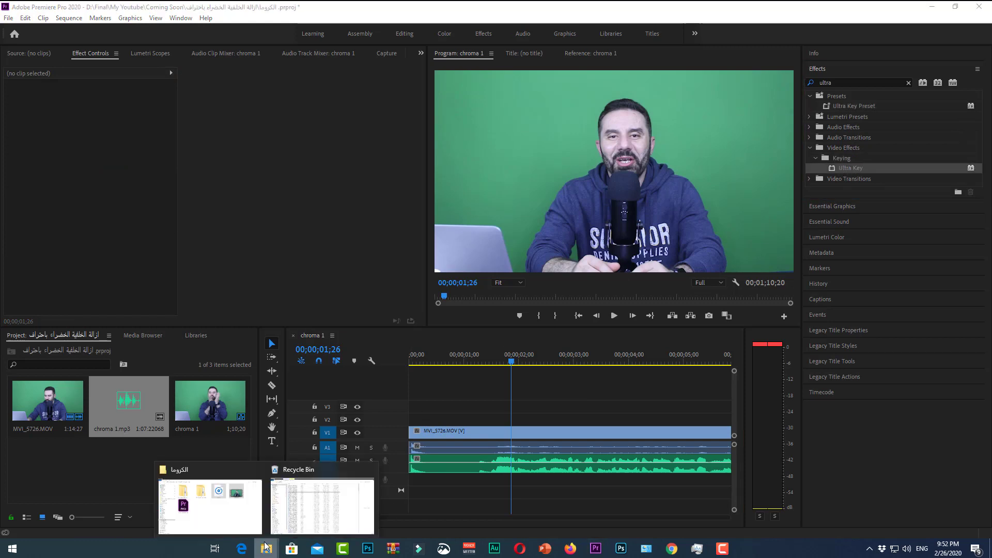
left_click(202, 519)
key("BackSpace")
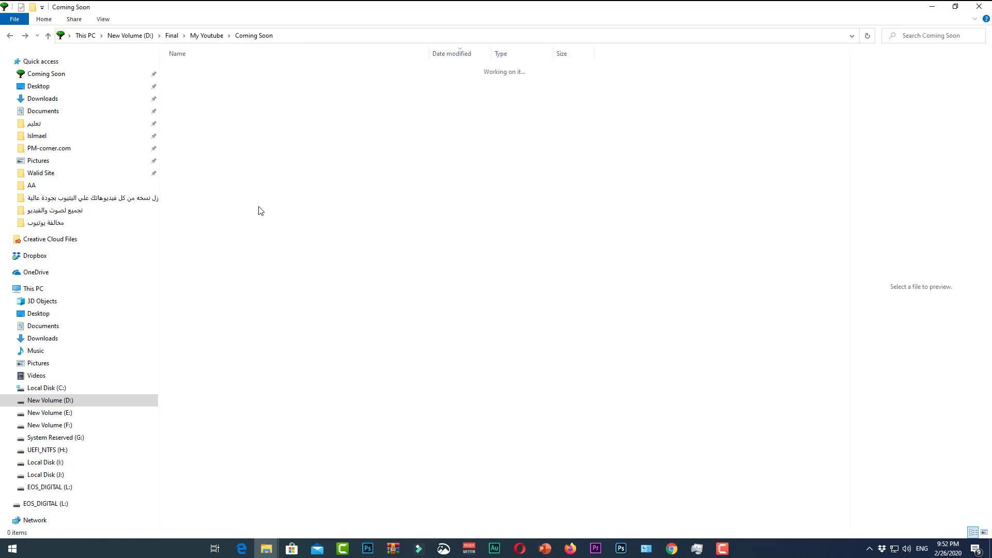
scroll(254, 258, "down", 9)
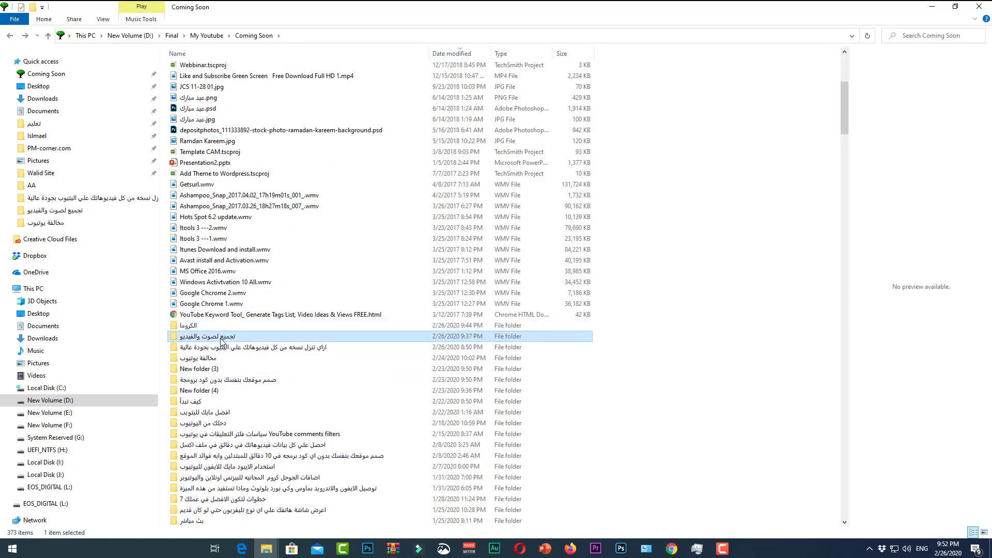
double_click(255, 230)
key("BackSpace")
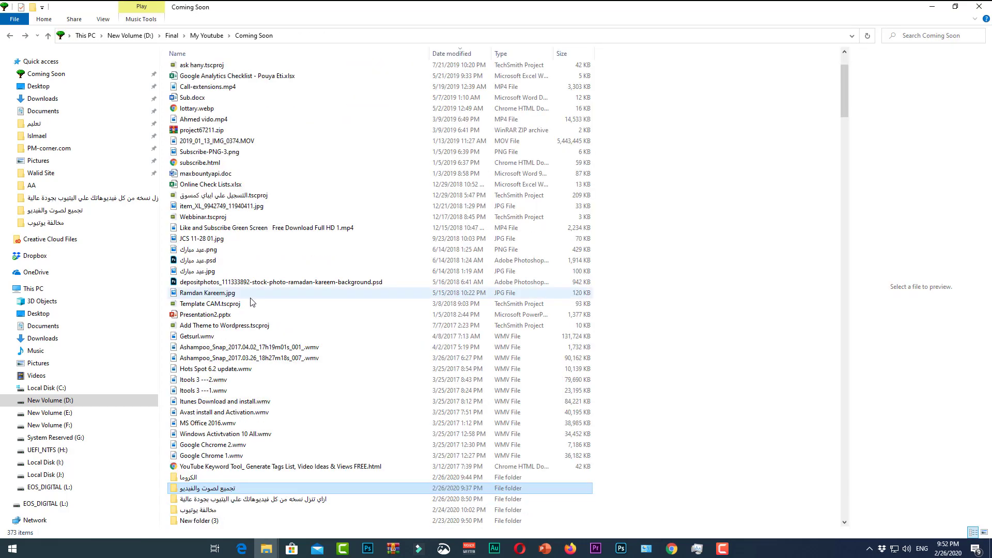
double_click(240, 412)
left_click(207, 115)
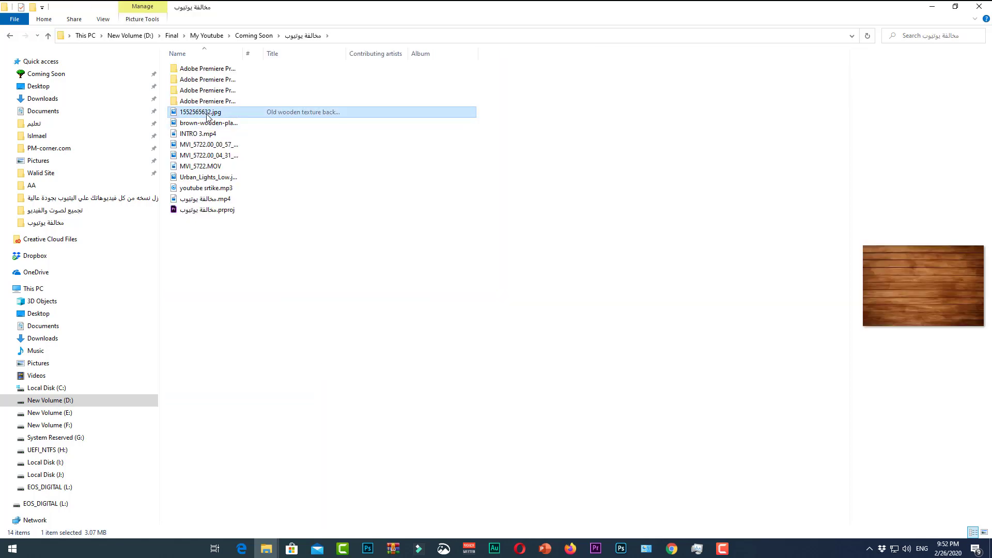
left_click_drag(202, 116, 449, 419)
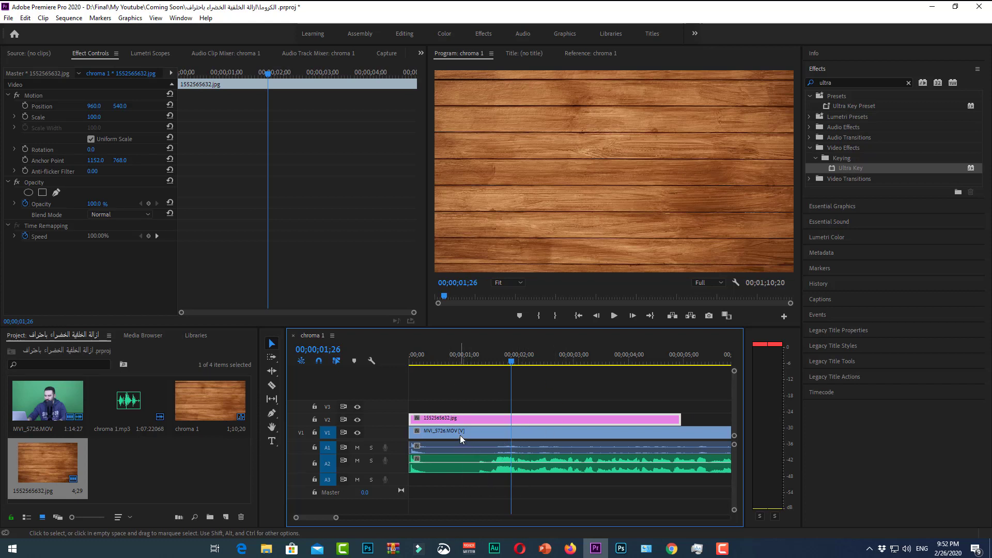
Step: Move the MVI_5726.MOV video to V2 above the wood image on V1, and extend the image to the video's end
mouse_move(459, 436)
left_mouse_down()
mouse_move(460, 412)
mouse_move(445, 429)
mouse_move(464, 413)
mouse_move(451, 420)
left_mouse_up()
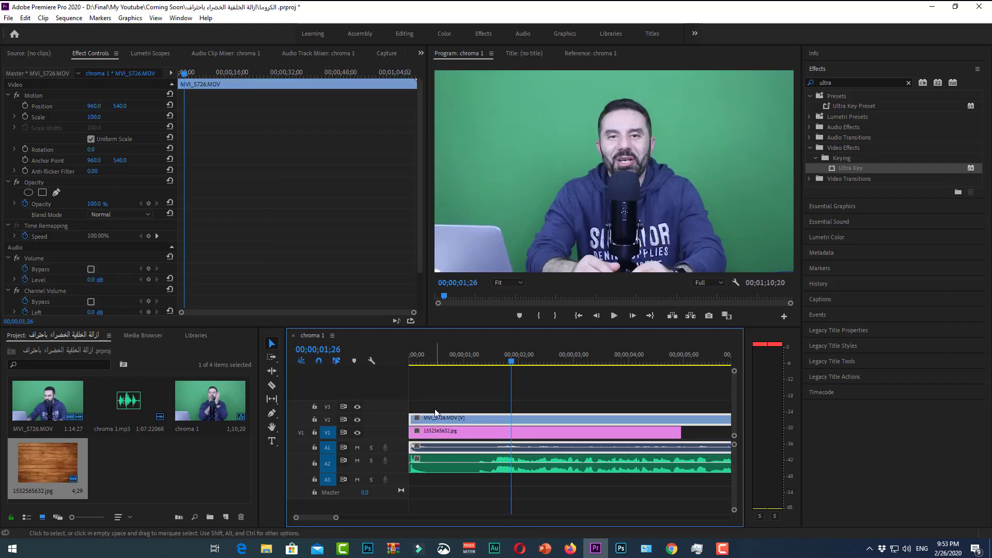
key("minus")
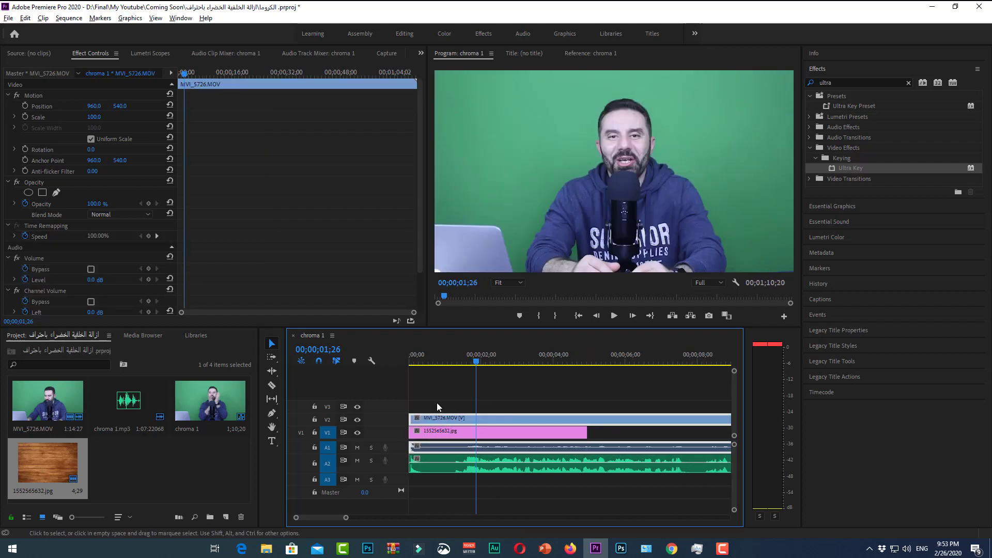
key("minus")
key("minus")
key("minus")
key("minus")
key("minus")
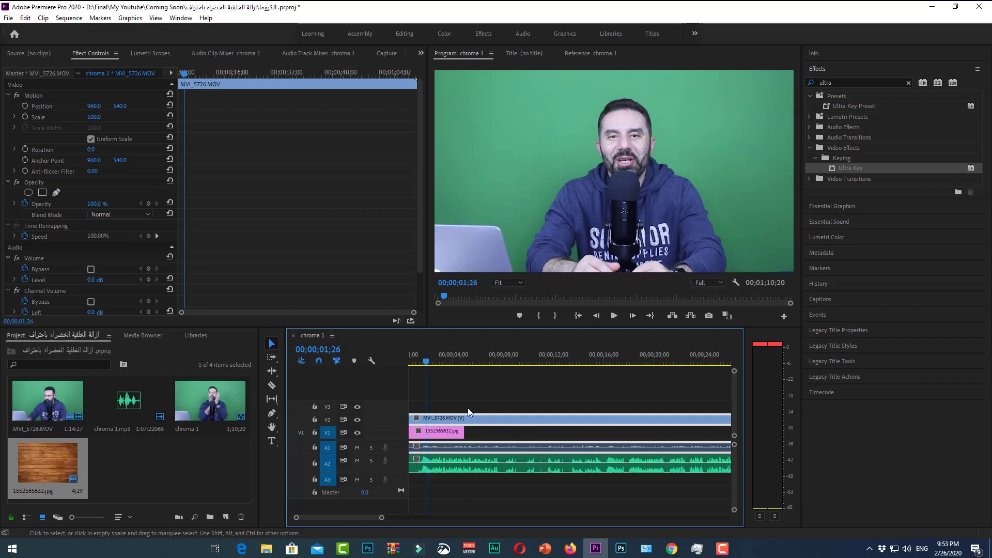
key("minus")
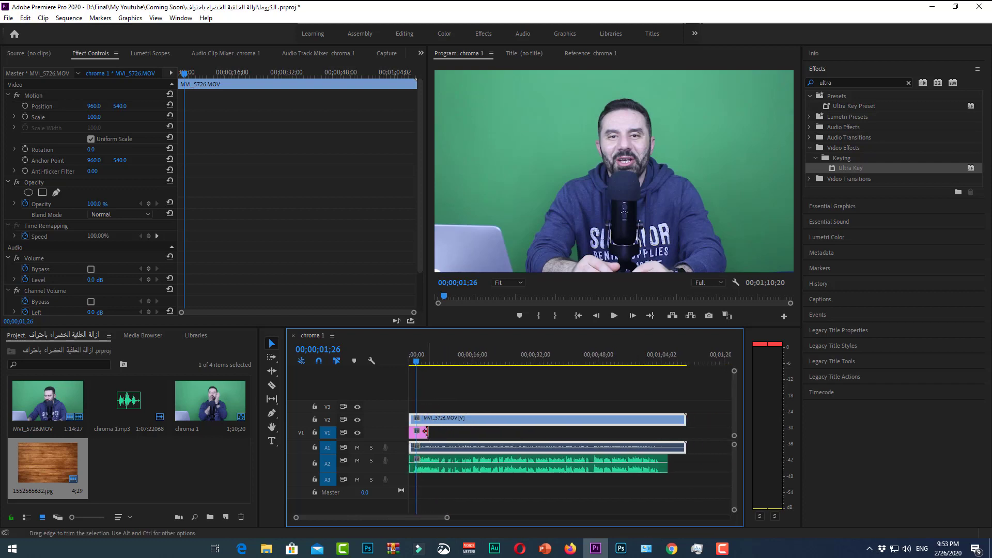
left_click_drag(428, 433, 687, 436)
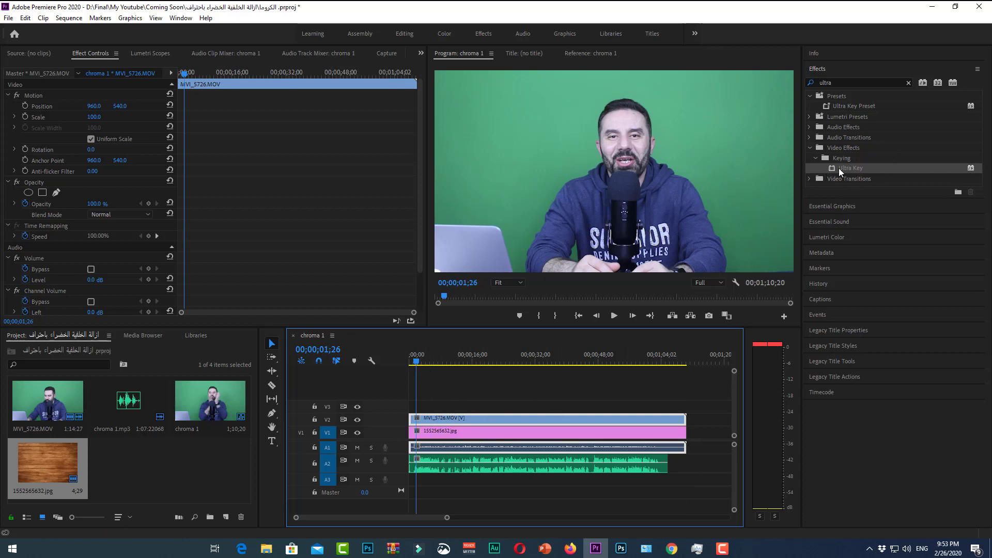
Step: Apply Ultra Key to the MVI_5726.MOV clip on V2 and sample the green background as its key color
left_click_drag(842, 167, 466, 419)
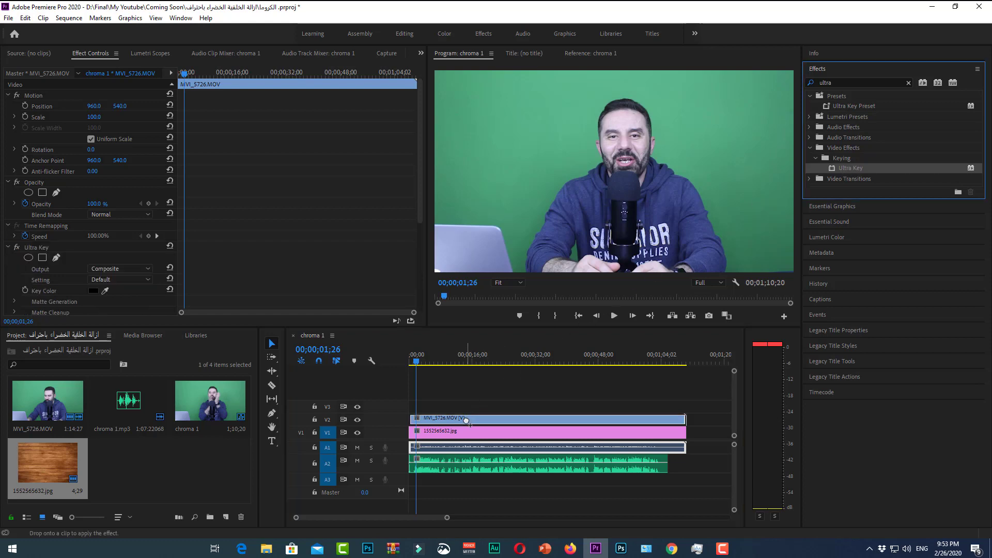
left_click(105, 290)
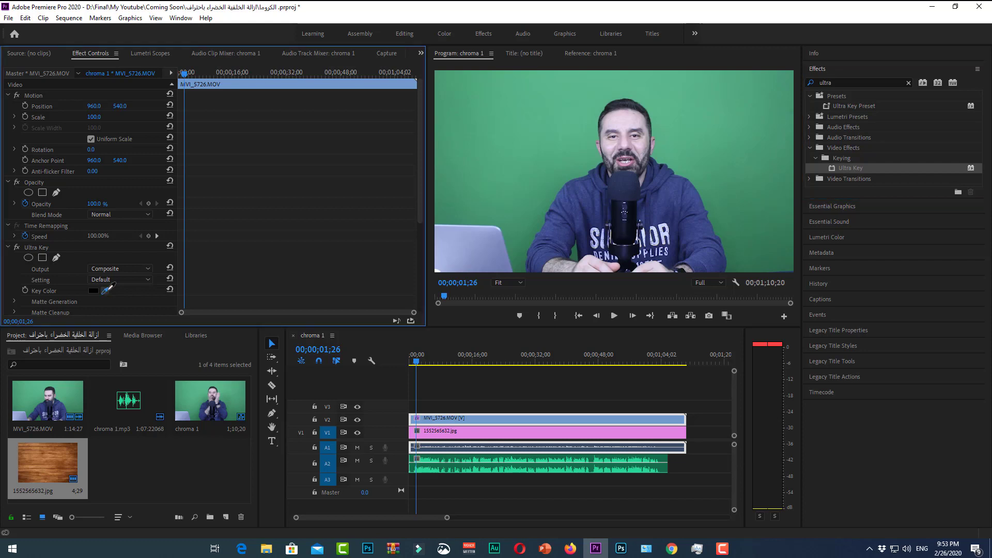
left_click(529, 247)
left_click(521, 266)
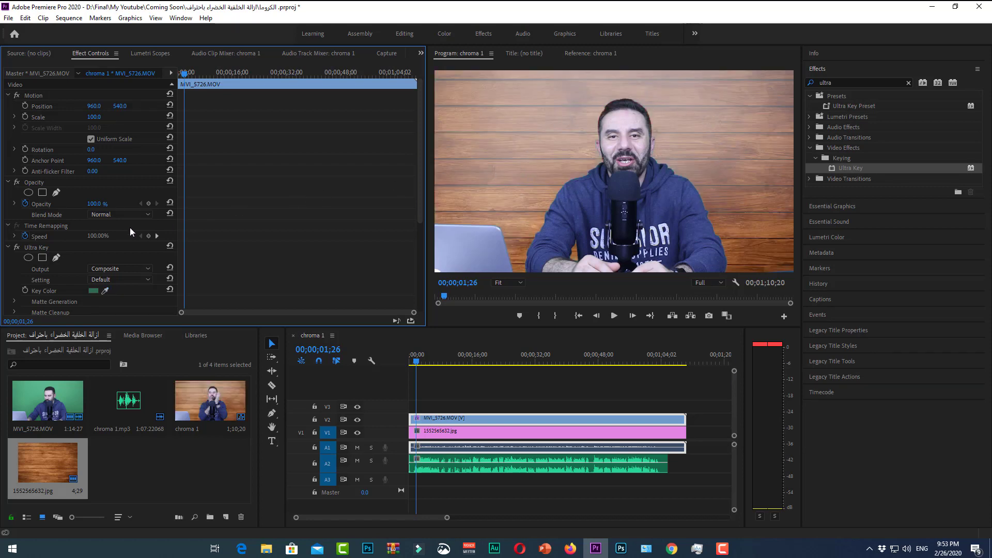
Step: Set the Ultra Key output to Alpha Channel to inspect the matte
scroll(129, 229, "down", 2)
scroll(129, 230, "down", 2)
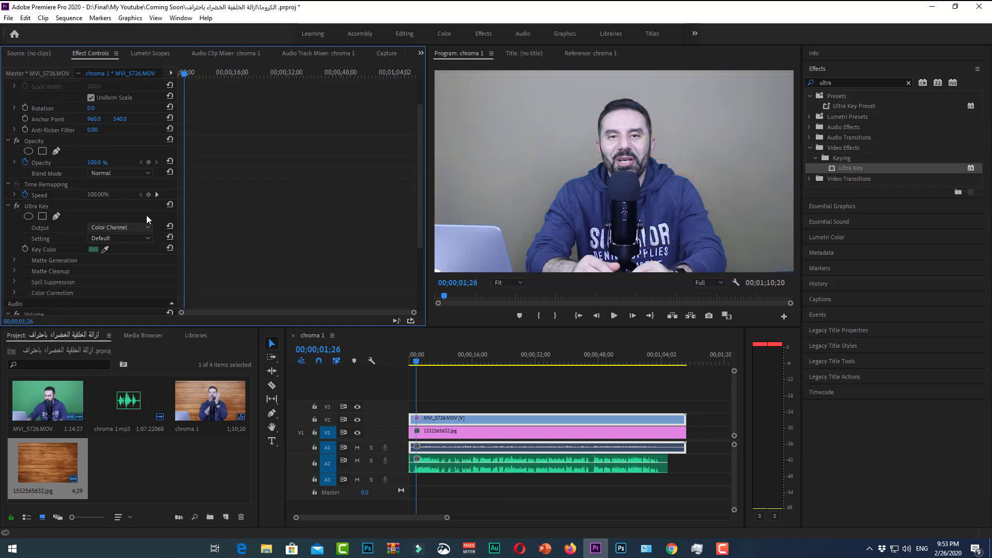
left_click(134, 227)
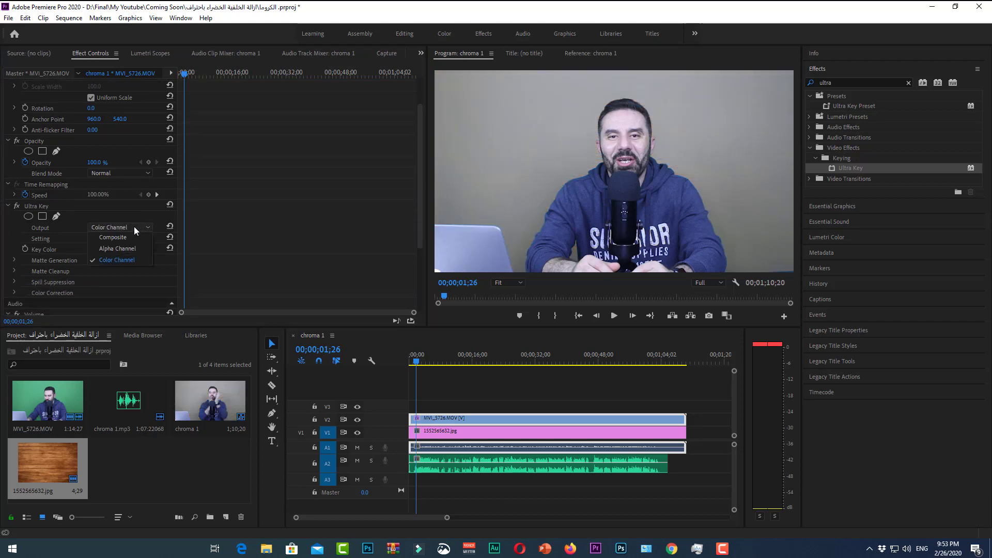
left_click(127, 247)
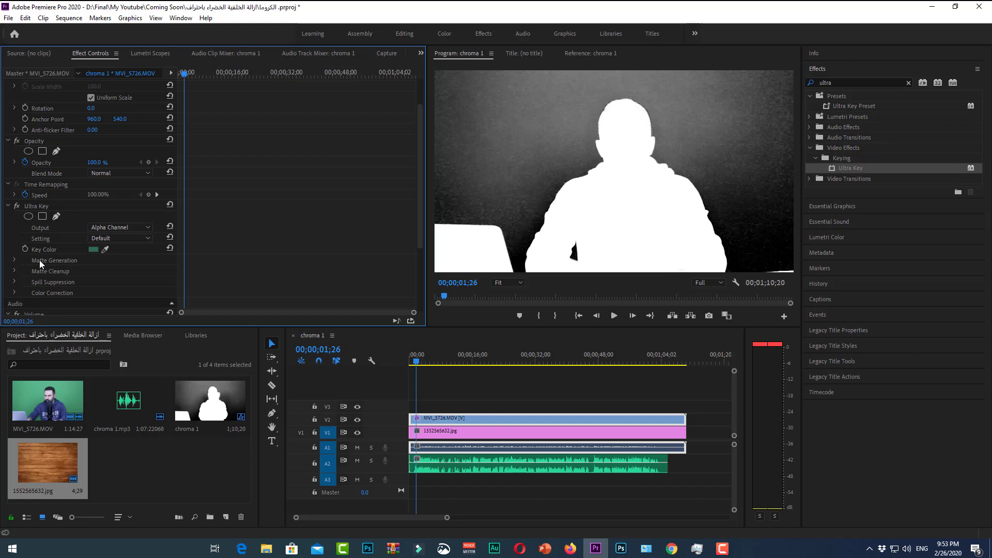
Step: In Ultra Key's Matte Generation settings, set Pedestal to 100 and Shadow to 100
left_click(15, 262)
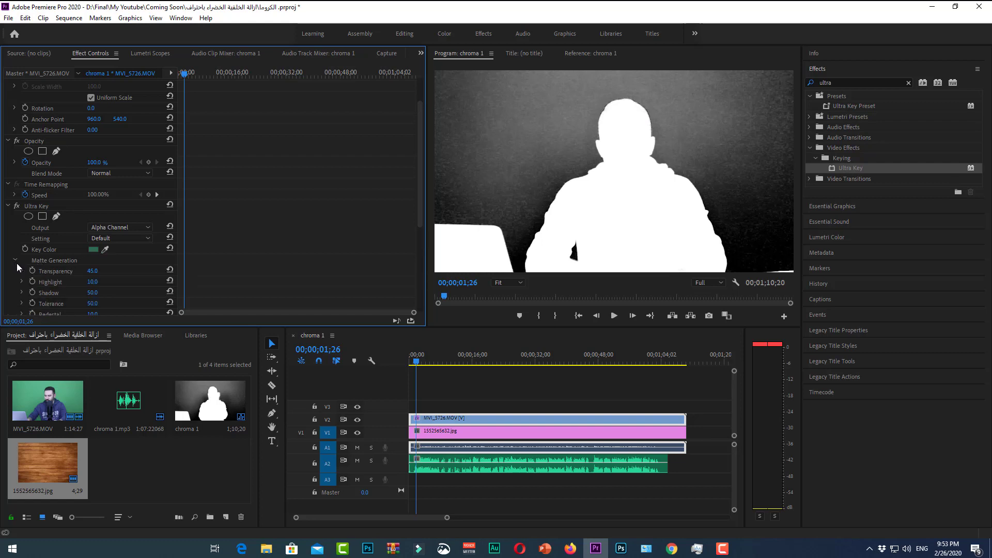
scroll(125, 265, "down", 2)
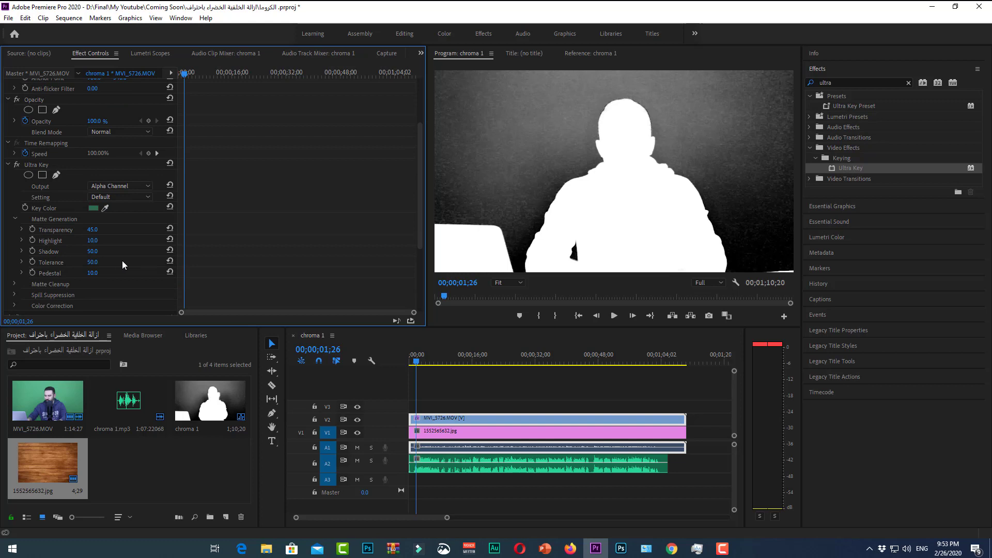
left_click(92, 273)
type("100")
key("Return")
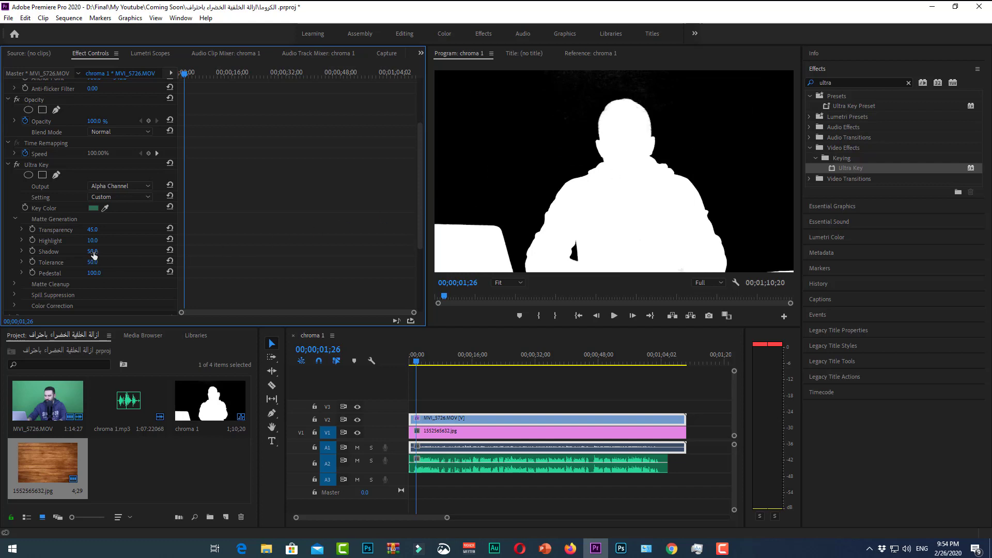
left_click_drag(94, 256, 120, 255)
Step: In Ultra Key's Matte Cleanup settings, set Choke to 10 and Soften to 10
scroll(23, 236, "down", 2)
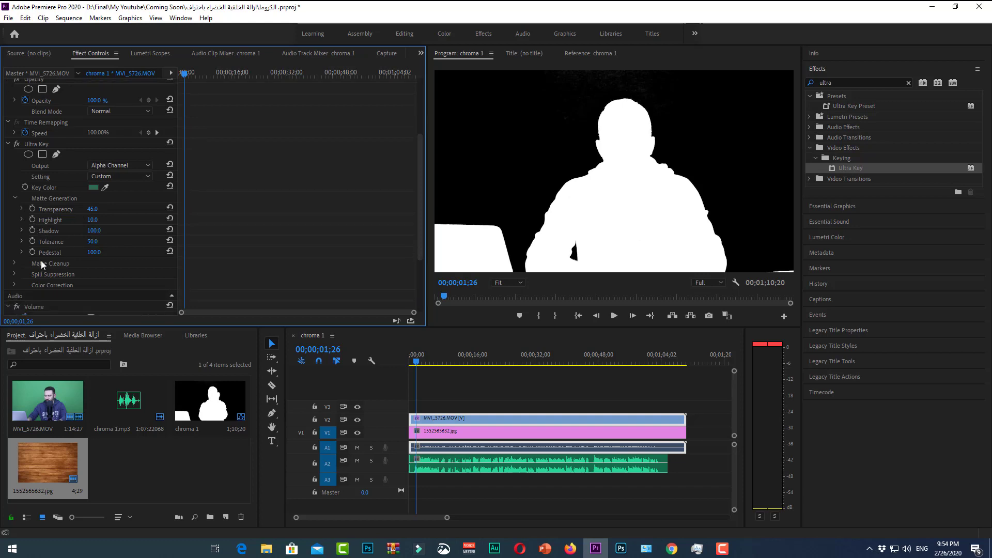
left_click(15, 265)
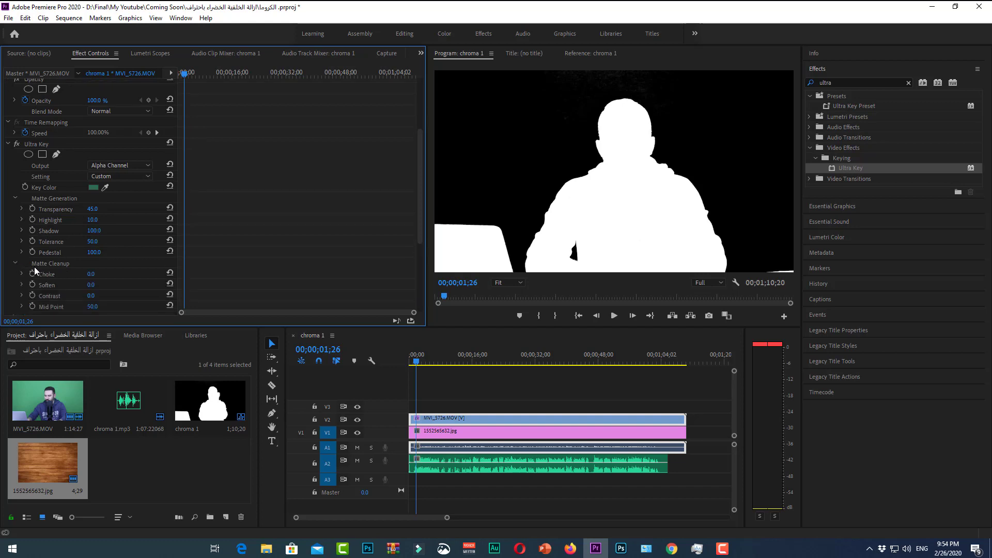
left_click(93, 274)
type("10")
left_click(91, 284)
type("10")
key("Return")
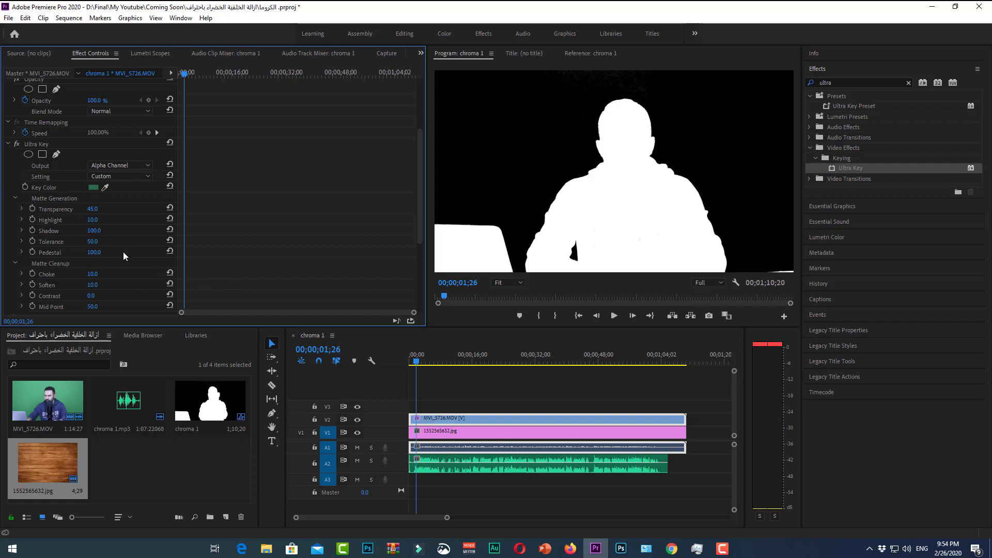
Step: Set the Ultra Key output back to Composite
scroll(124, 255, "down", 3)
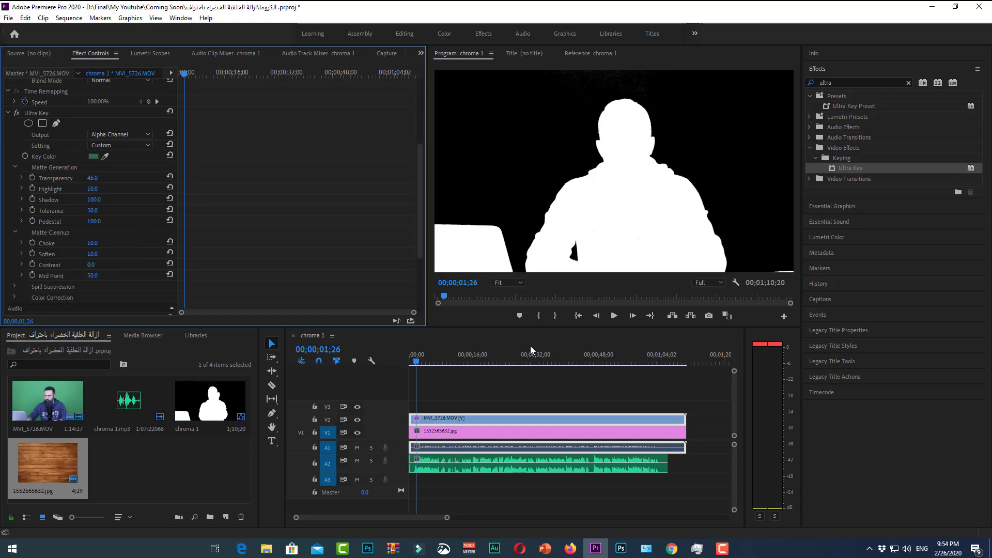
left_click(119, 134)
left_click(106, 144)
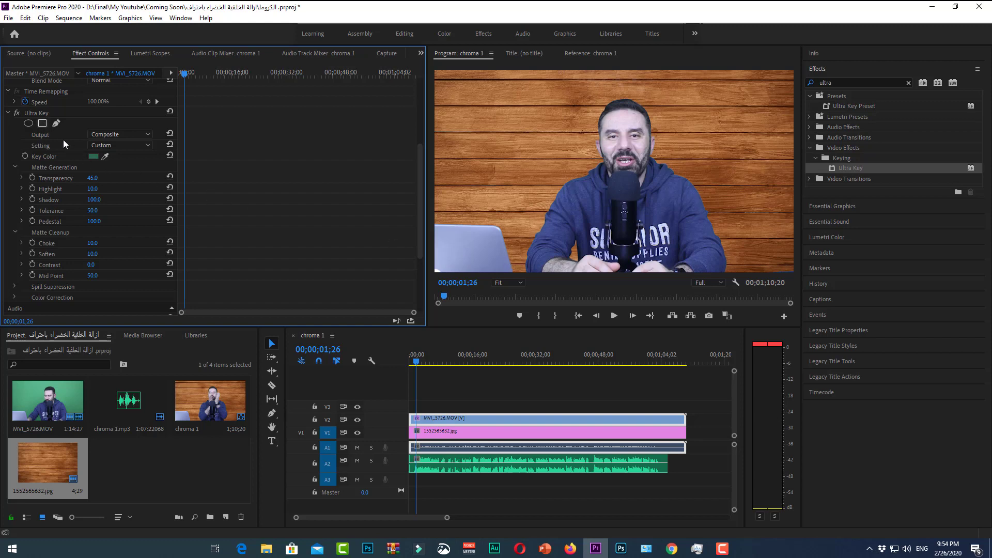
Step: Add a free-draw bezier opacity mask to the MVI_5726.MOV clip
scroll(76, 149, "up", 4)
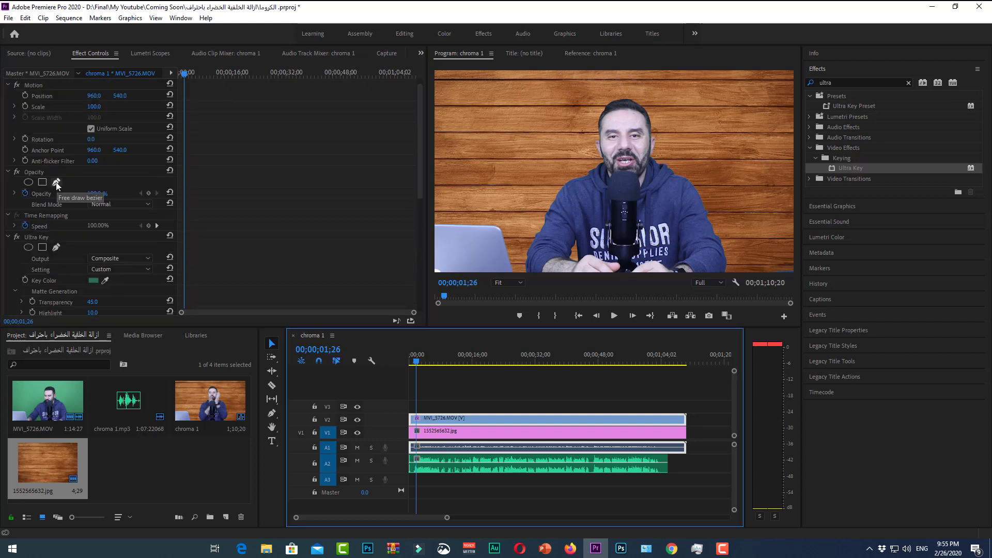
left_click(56, 182)
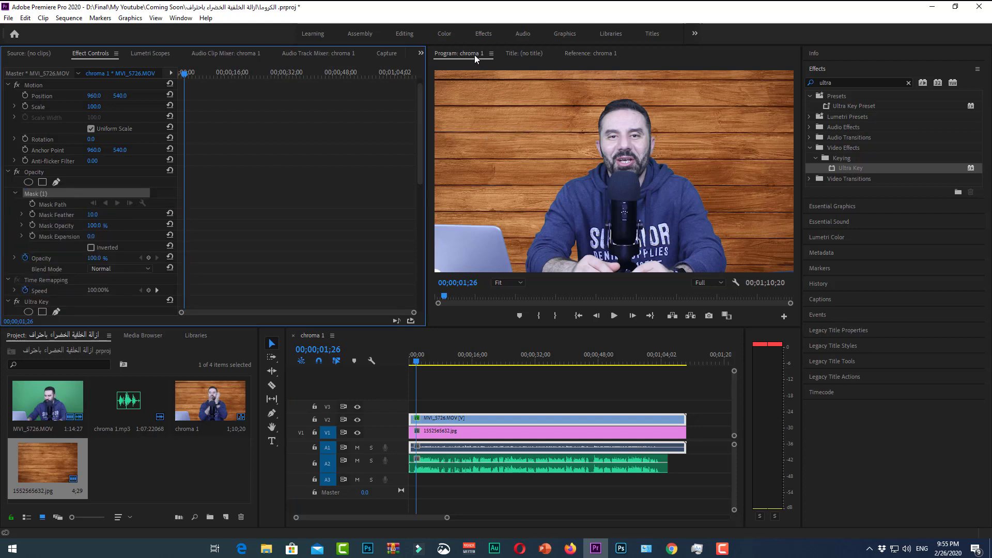
left_click(523, 53)
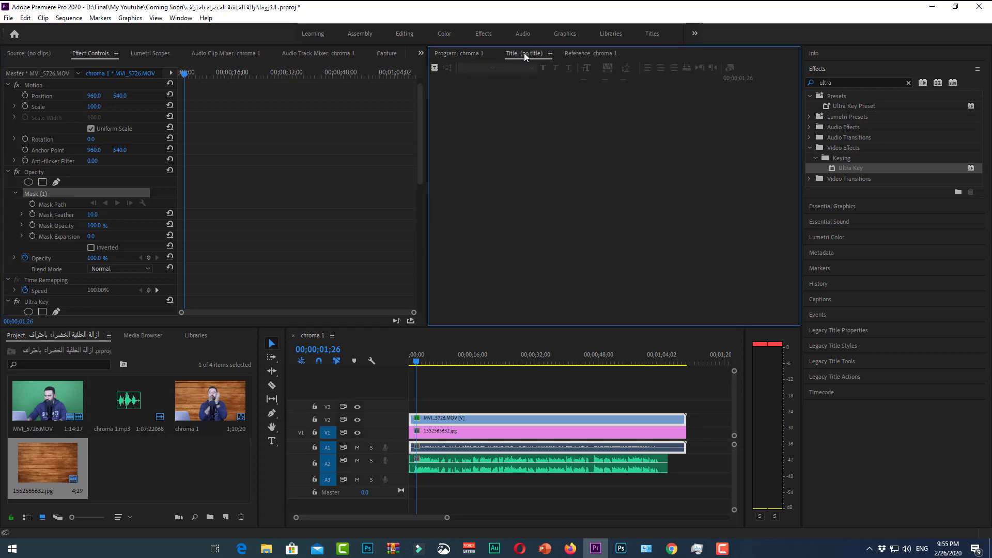
left_click(454, 52)
left_click(588, 54)
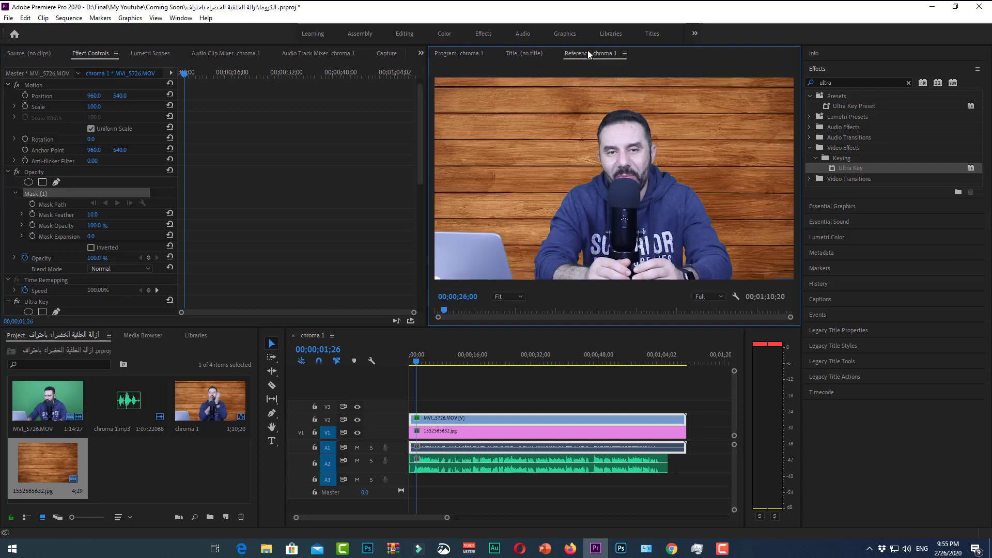
left_click(457, 54)
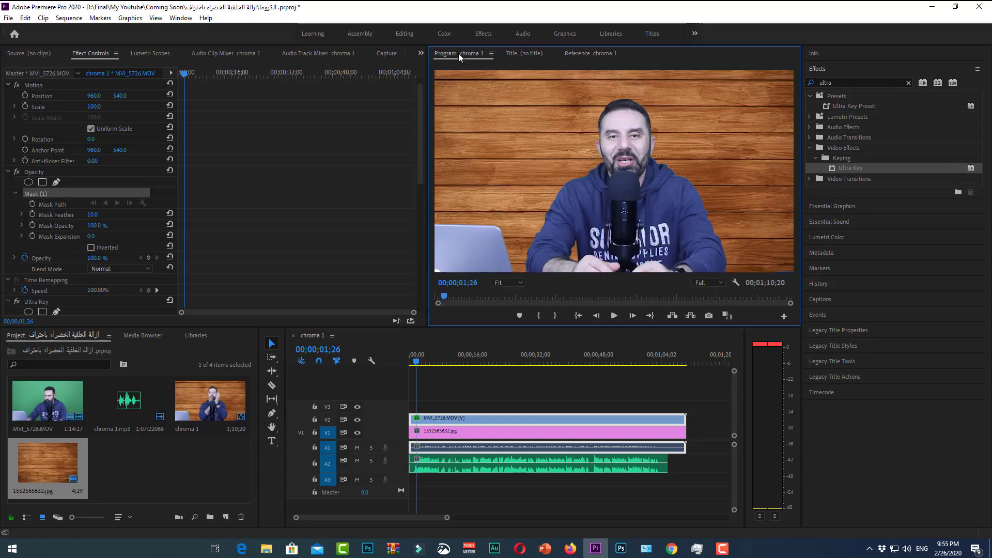
Step: Set the program preview zoom to 25%, draw a closed mask around the presenter that excludes the laptop, and deselect the clip
left_click(511, 282)
left_click(507, 317)
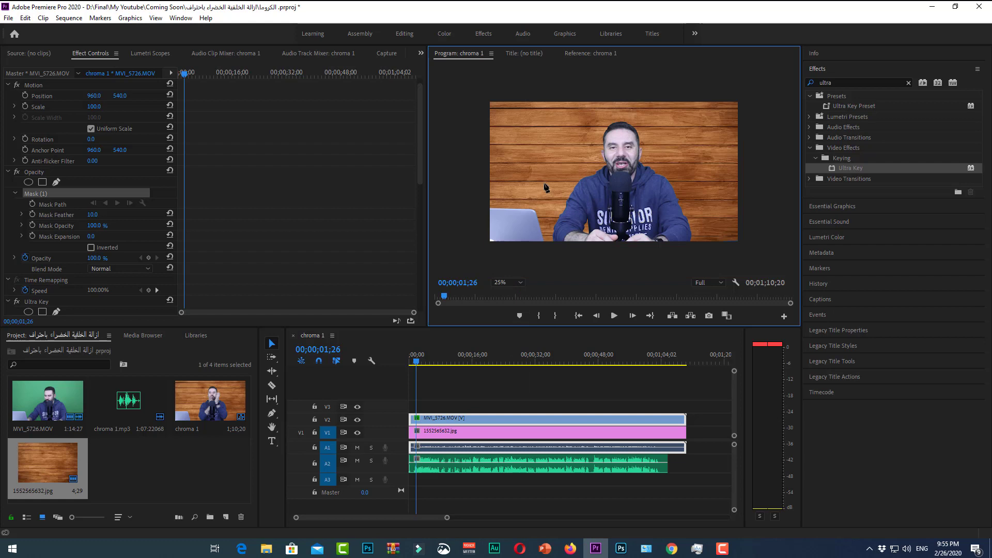
left_click(545, 236)
left_click(546, 215)
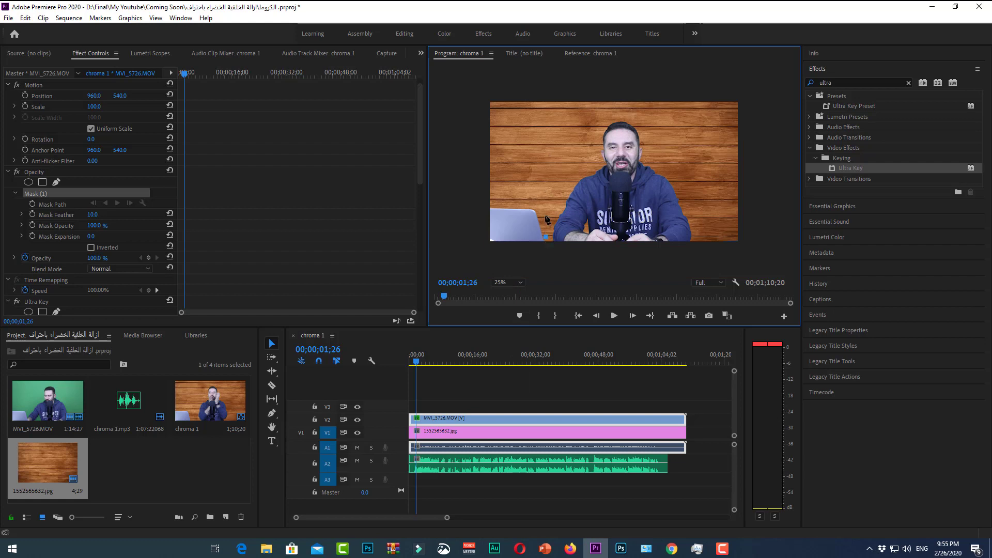
left_click(545, 185)
left_click(560, 151)
left_click(570, 126)
left_click(583, 109)
left_click(599, 105)
left_click(617, 105)
left_click(639, 107)
left_click(661, 120)
left_click(683, 148)
left_click(697, 192)
left_click(706, 220)
left_click(706, 238)
left_click(698, 253)
left_click(655, 259)
left_click(595, 260)
left_click(559, 255)
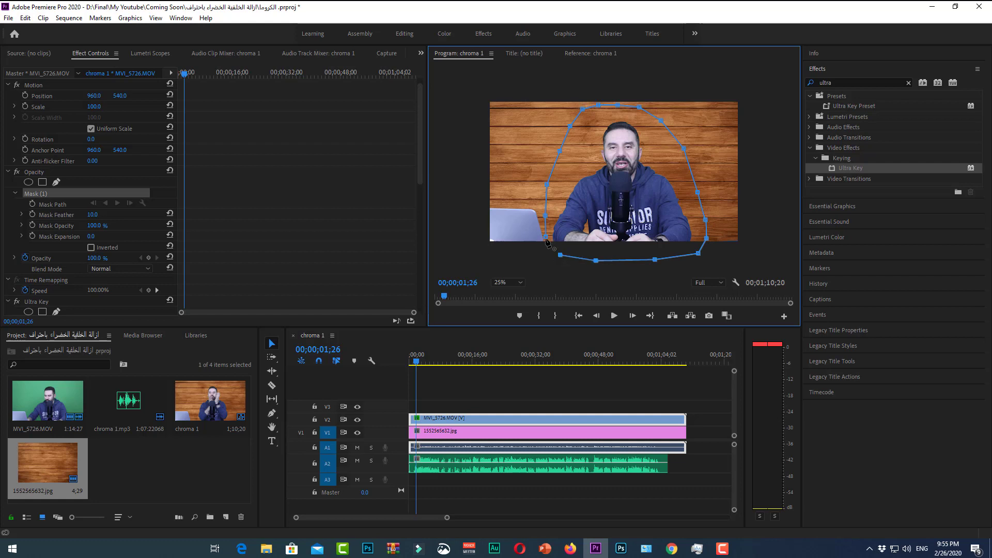
left_click(546, 239)
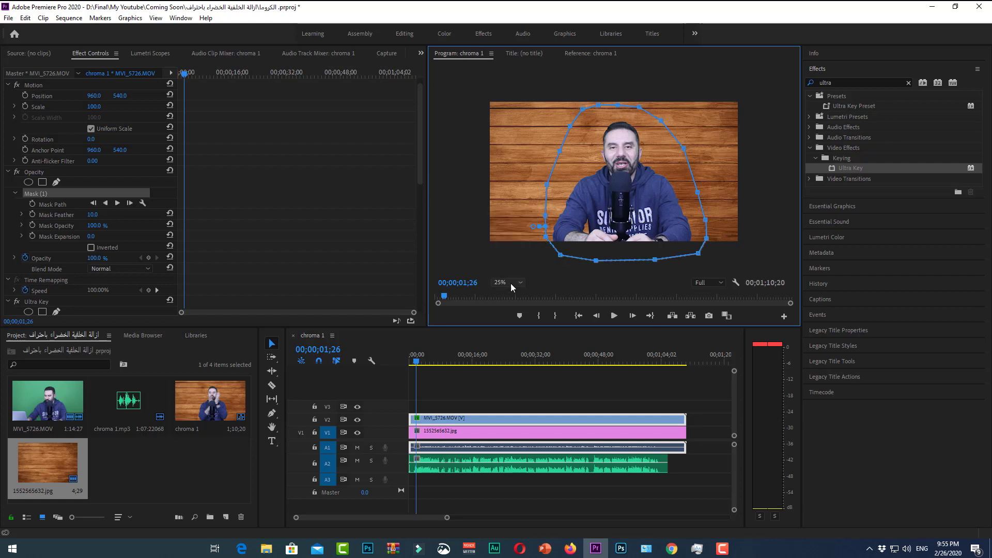
left_click(517, 385)
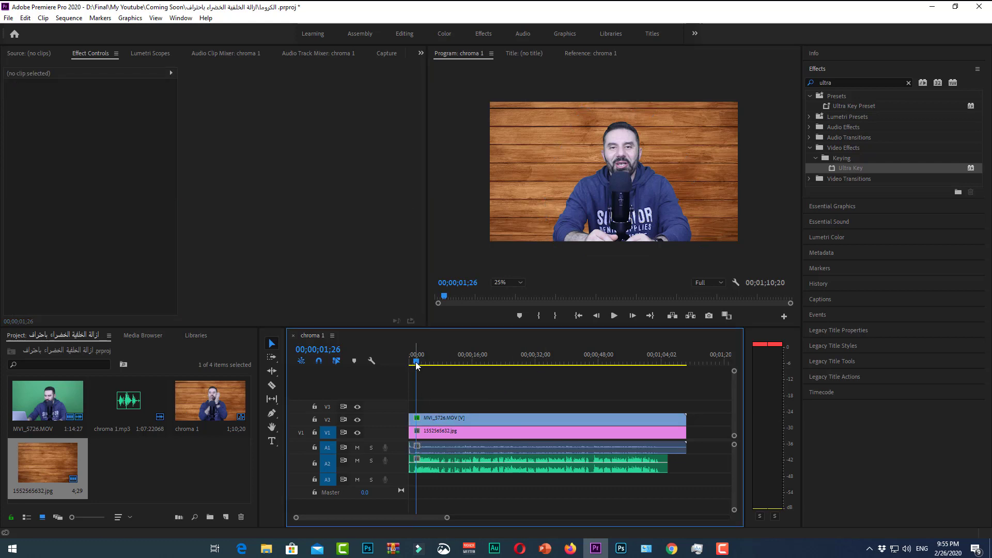
Step: Switch the Opacity effect on MVI_5726.MOV off and on at 00;00;10;03 to compare the frame with and without the mask
left_click_drag(417, 366, 448, 367)
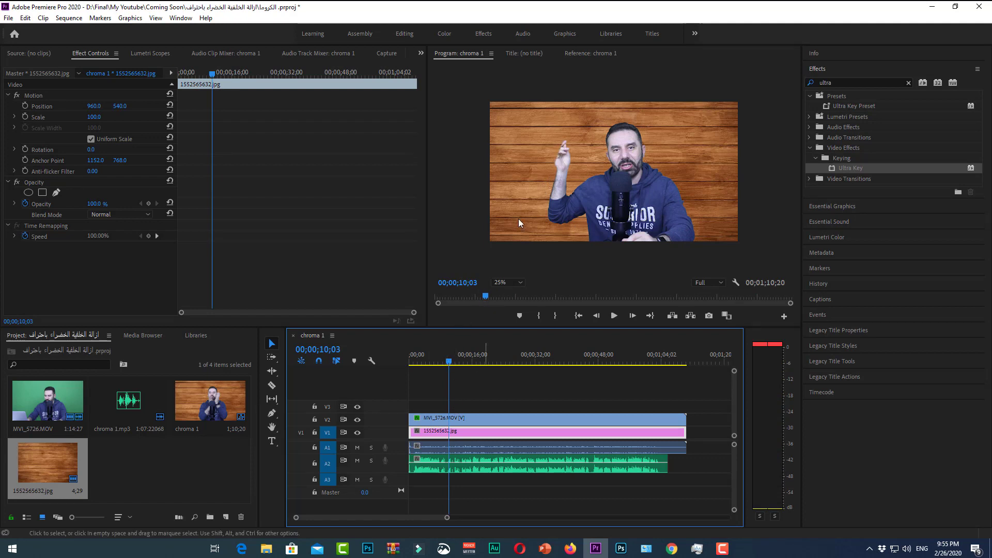
left_click(482, 420)
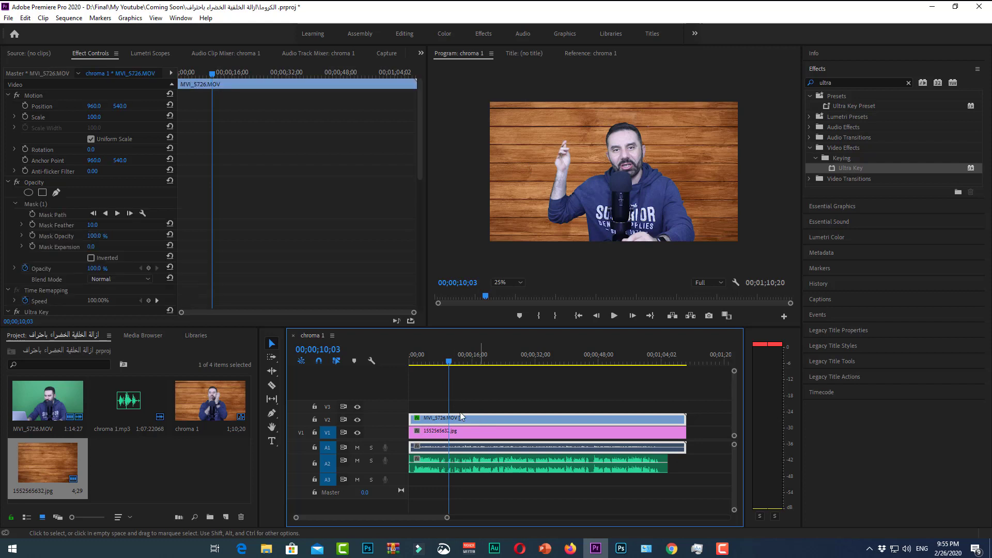
left_click(37, 182)
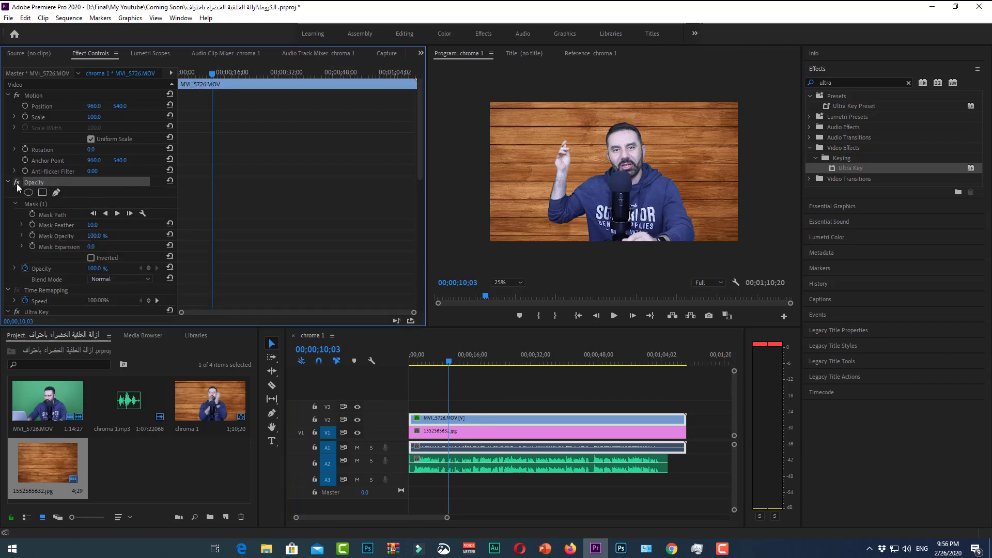
left_click(17, 183)
left_click(17, 182)
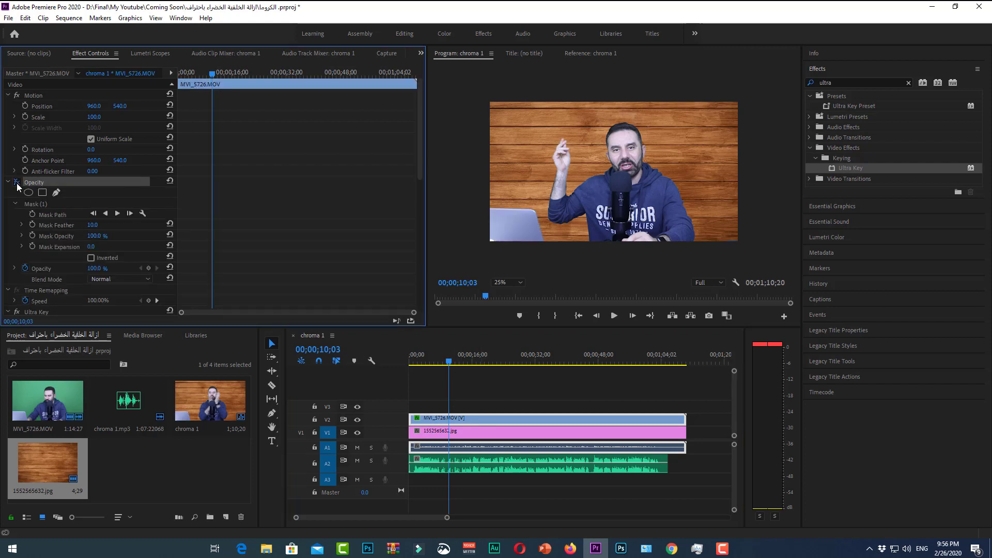
left_click(16, 183)
left_click(17, 182)
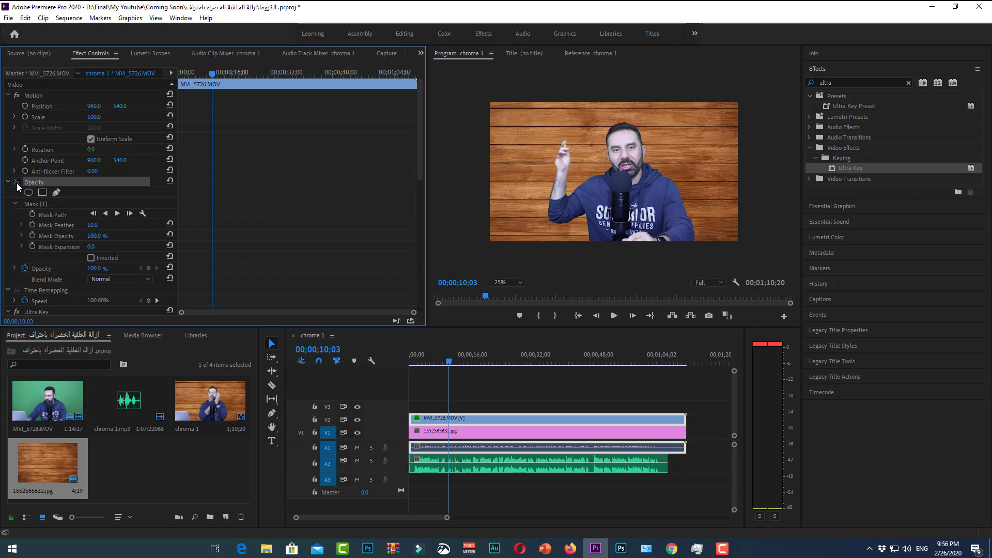
left_click(16, 182)
left_click(17, 183)
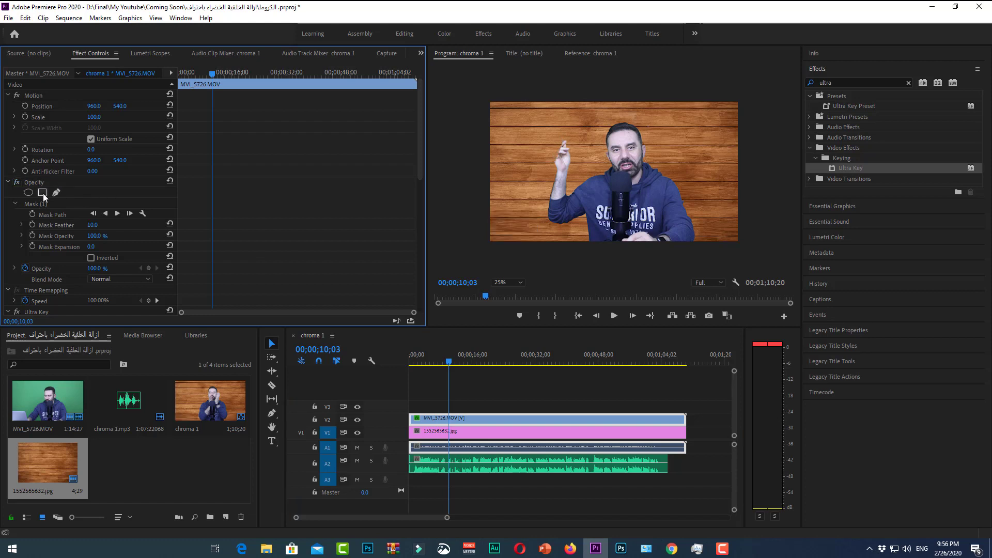
Step: Widen the opacity mask on MVI_5726.MOV by moving its points beside the presenter's raised hand and elbow outward
left_click(51, 204)
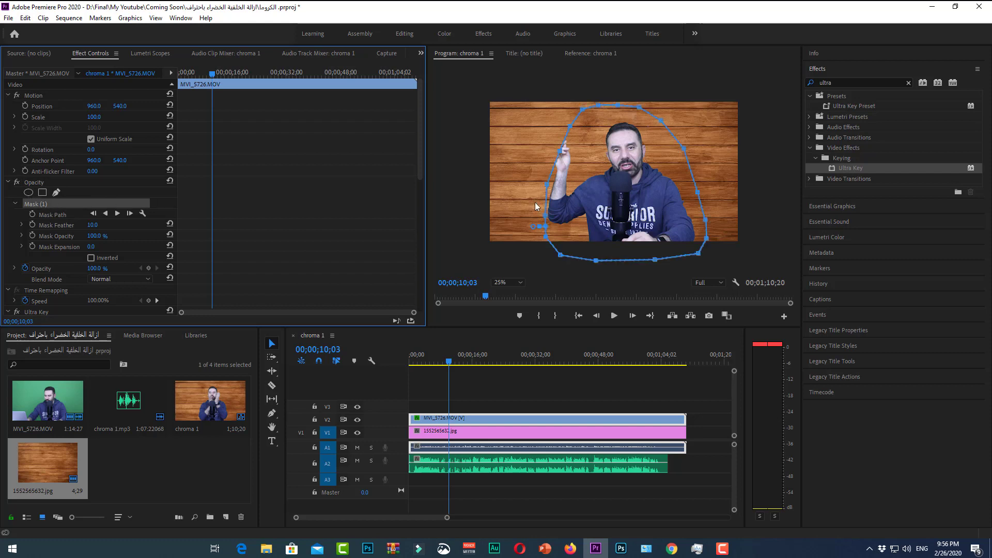
left_click(560, 158)
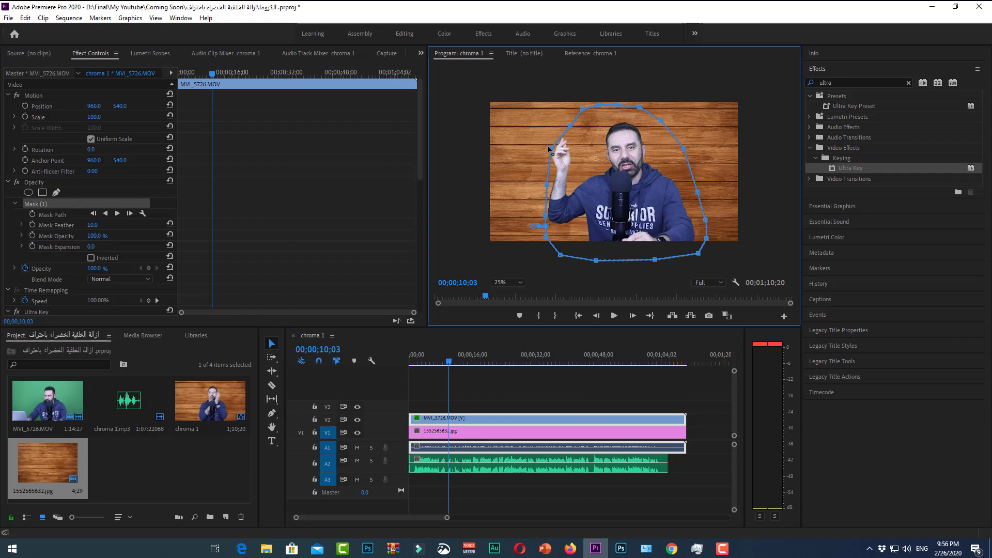
left_click_drag(548, 150, 542, 144)
left_click_drag(547, 187, 539, 216)
Step: Scrub through the sequence to check the presenter against the mask, return to the start, and deselect the clip
left_click_drag(452, 363, 515, 365)
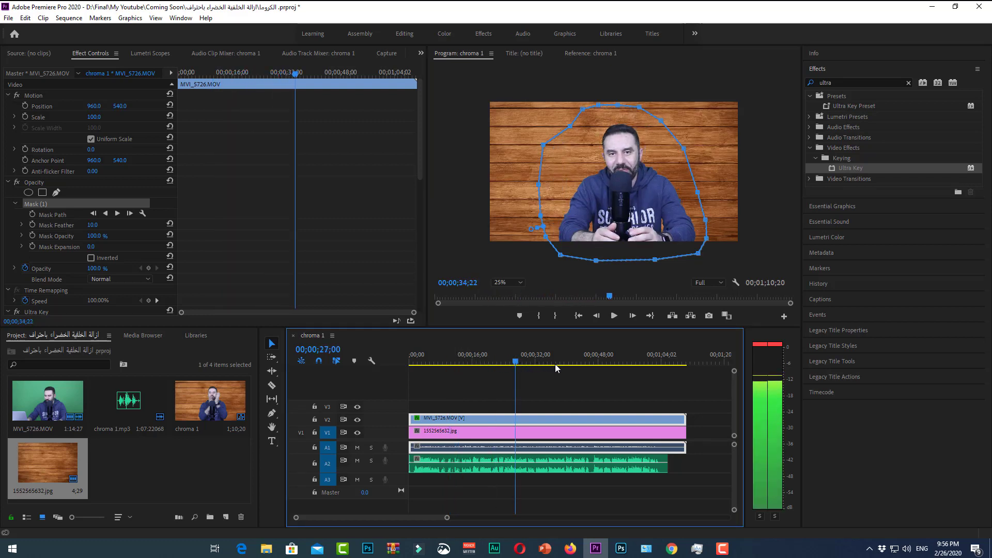
left_click_drag(582, 364, 667, 367)
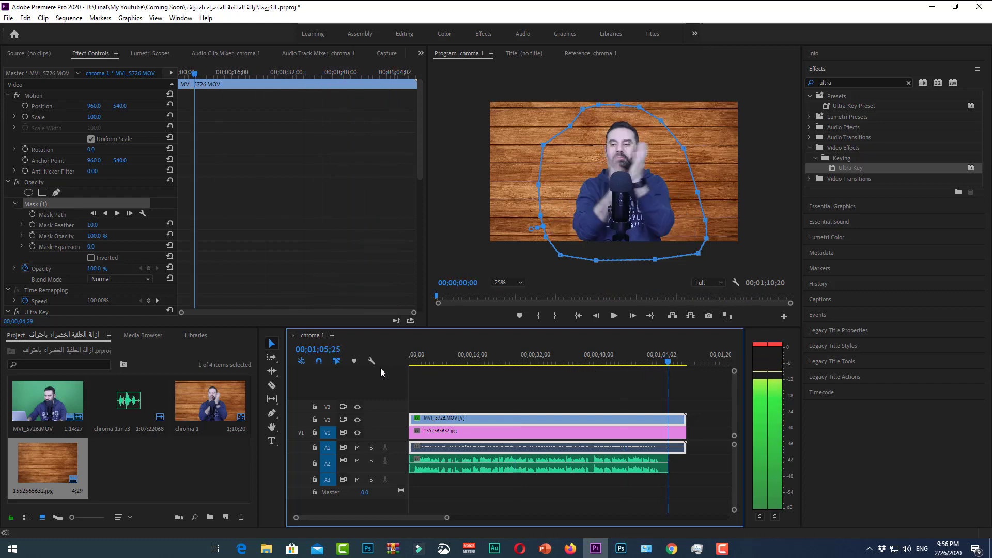
key("Home")
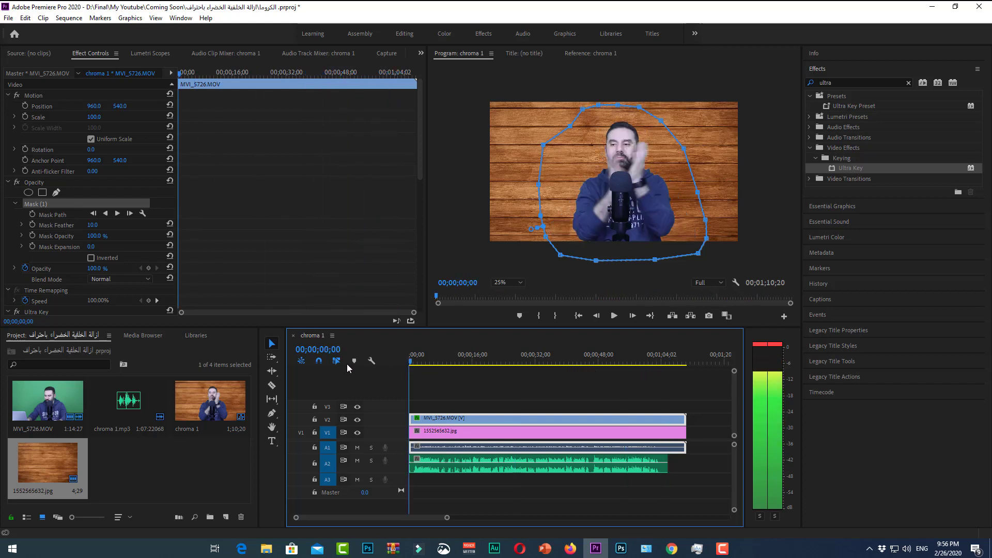
left_click(637, 401)
left_click(511, 417)
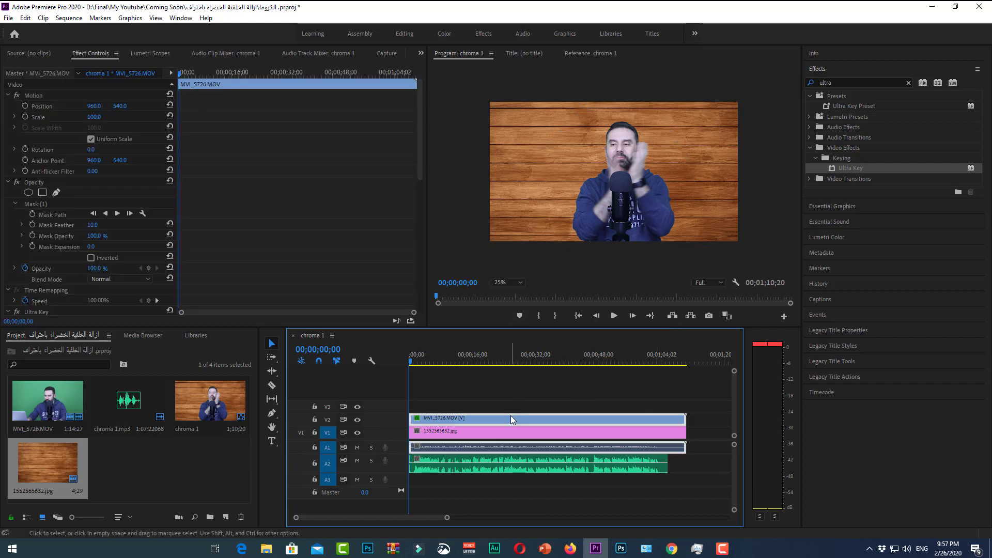
scroll(91, 227, "down", 3)
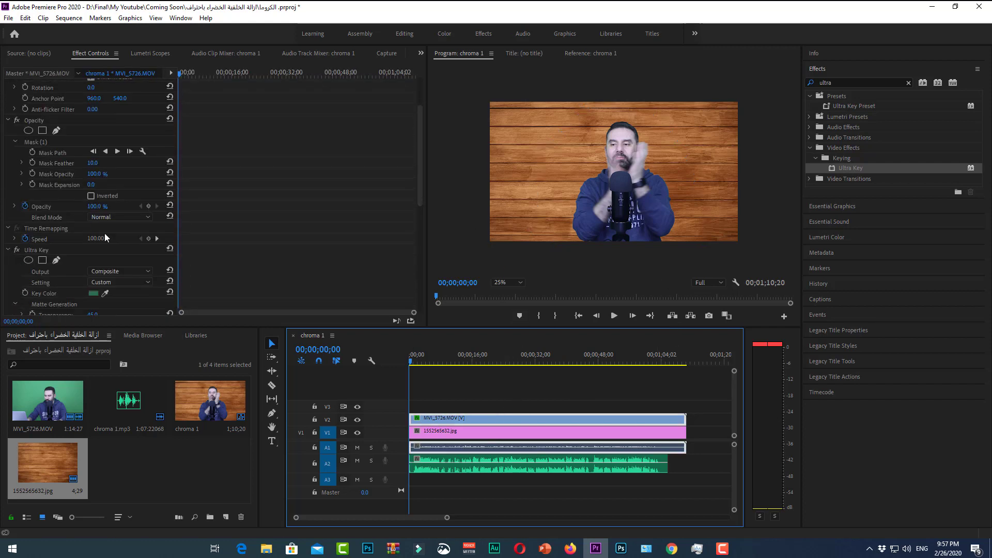
left_click(45, 220)
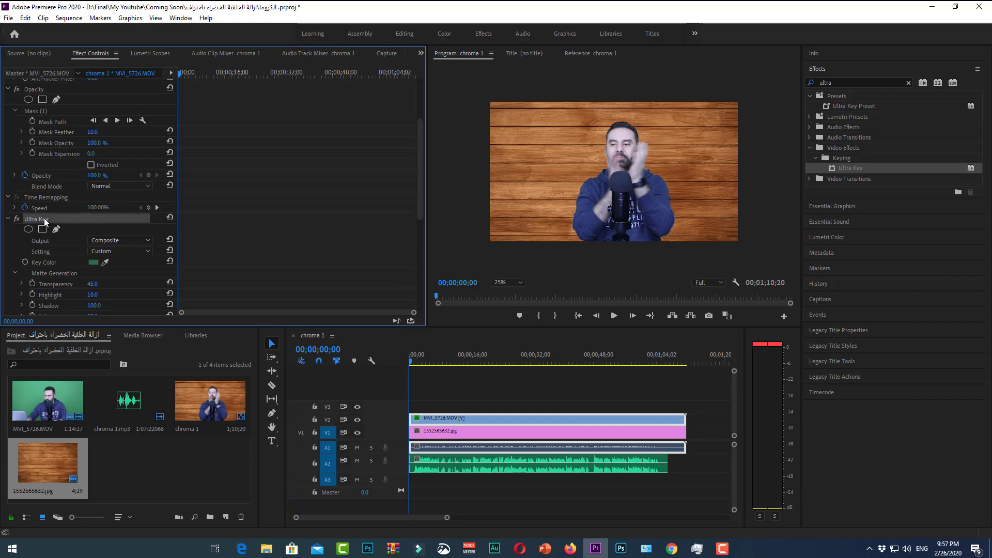
right_click(62, 221)
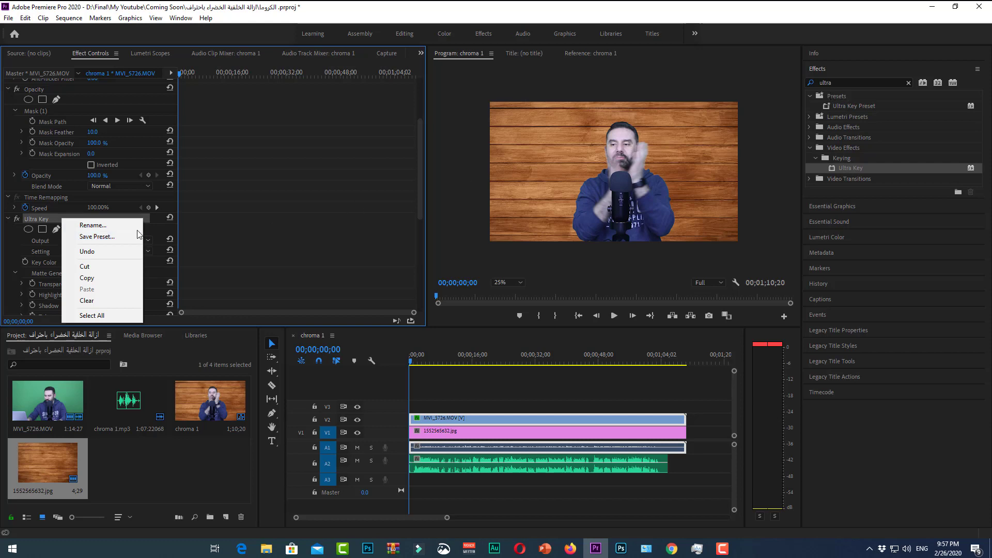
left_click(107, 236)
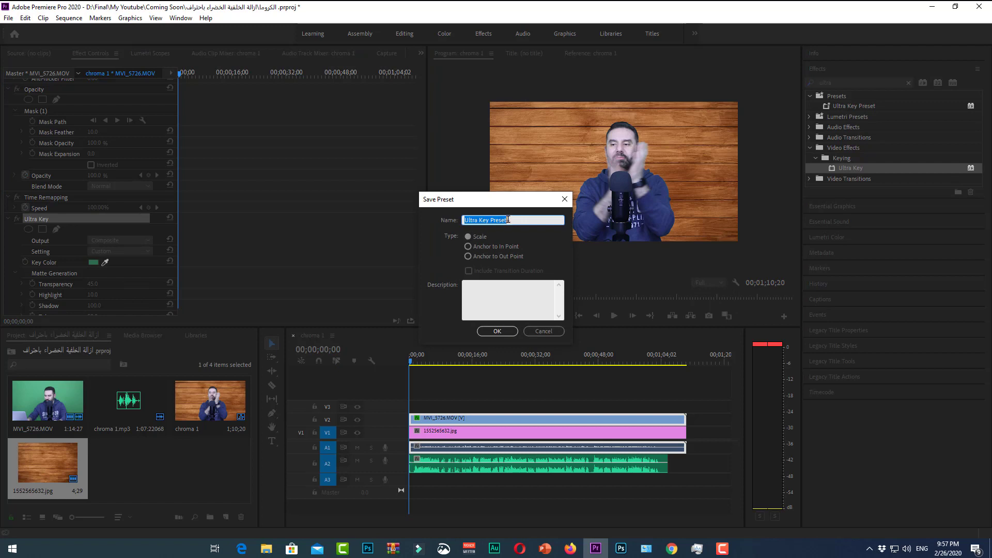
left_click(483, 283)
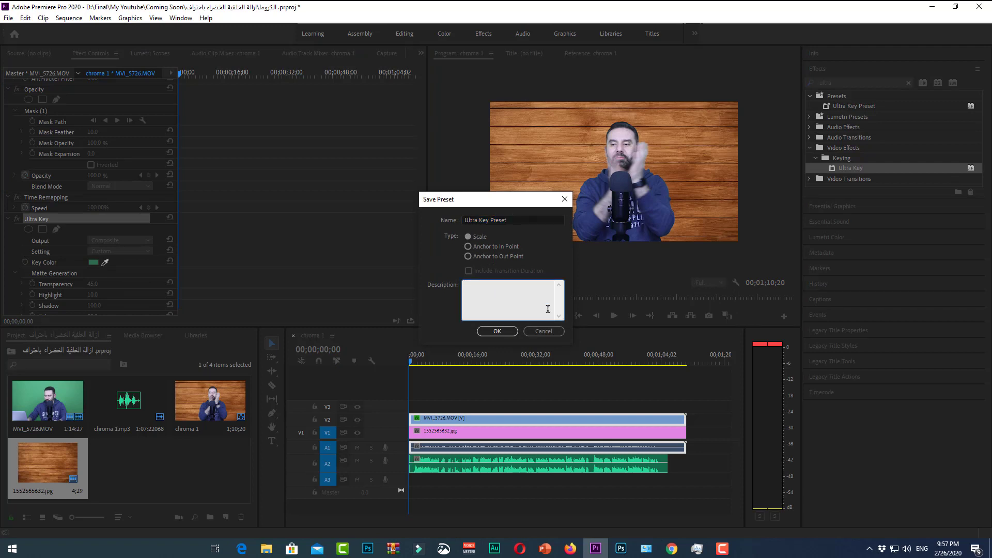
left_click(550, 330)
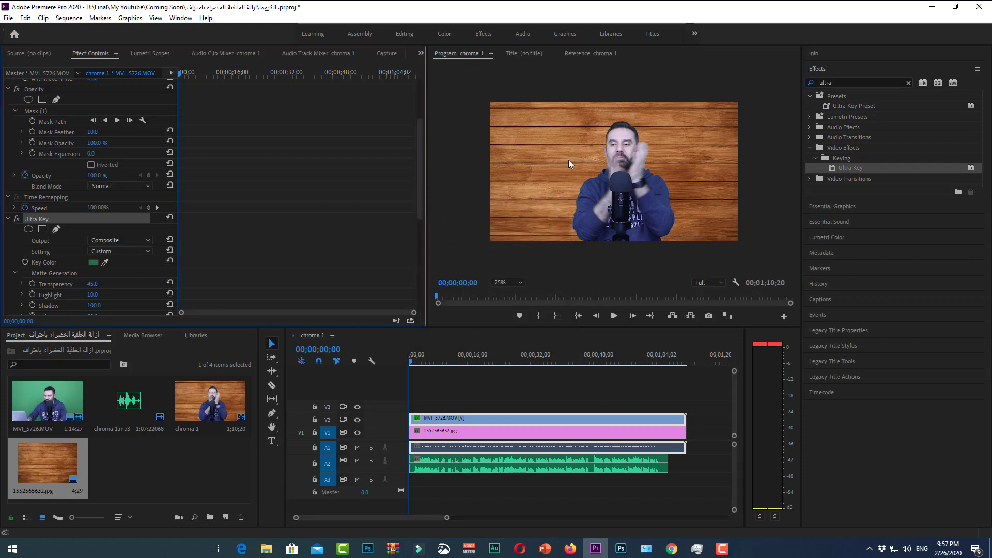
Step: Set the Lumetri Color contrast of MVI_5726.MOV to 46.7, previewing the frame at 00;00;11;28
left_click(423, 361)
left_click_drag(435, 365, 455, 362)
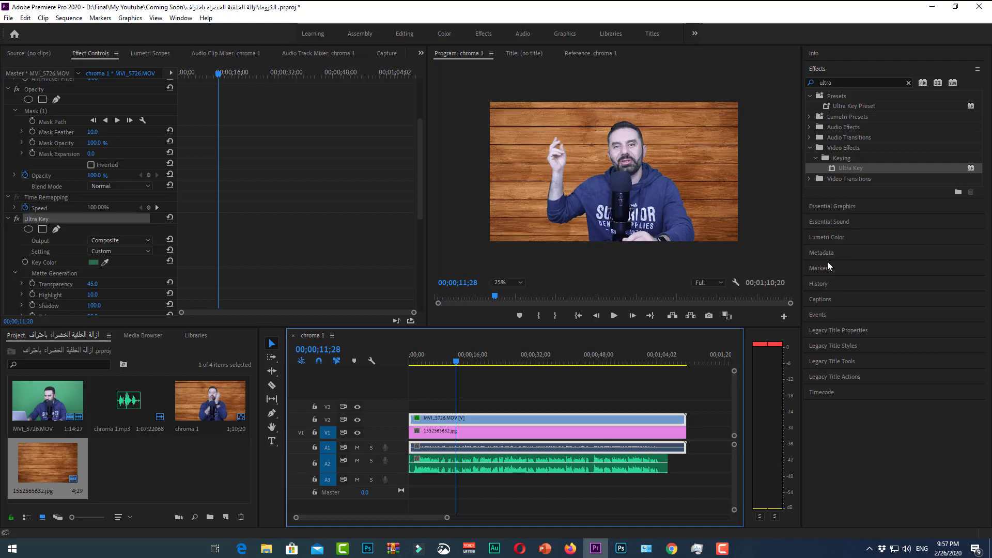
left_click(581, 417)
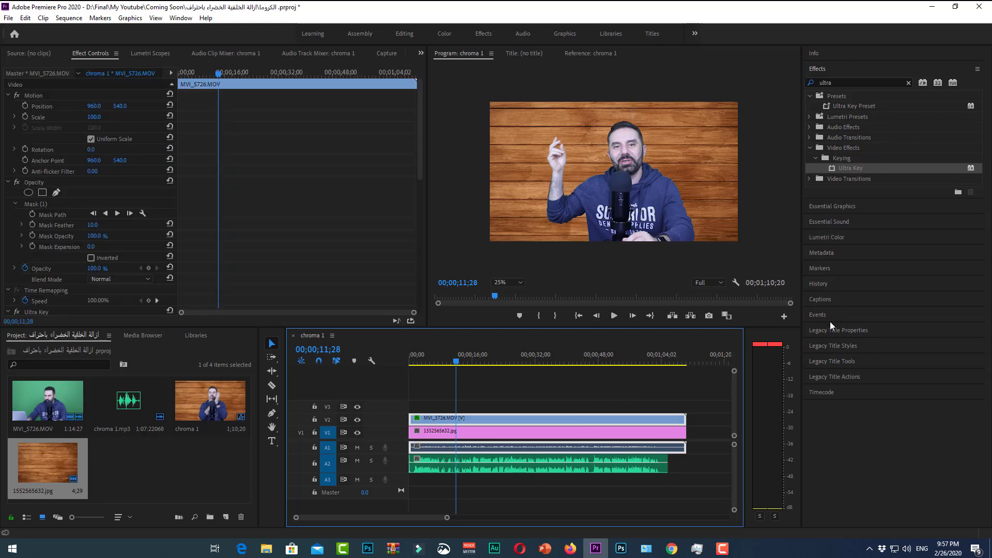
left_click(829, 239)
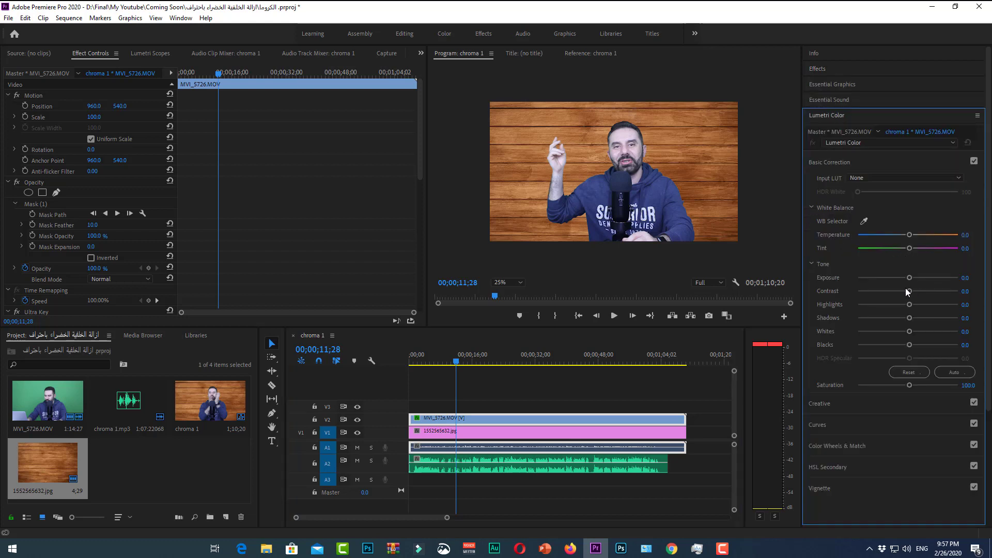
mouse_move(926, 291)
left_mouse_down()
mouse_move(949, 293)
mouse_move(900, 294)
mouse_move(930, 294)
left_mouse_up()
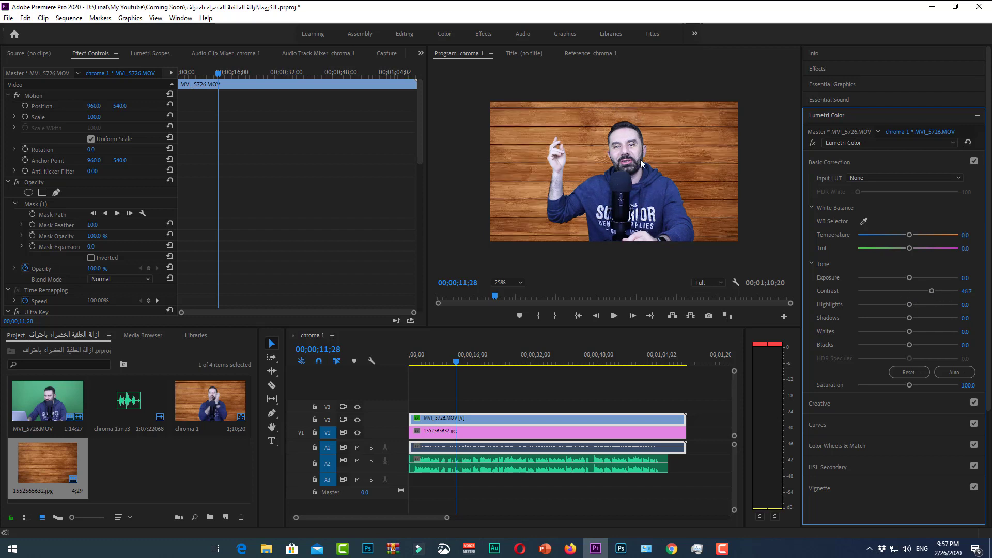